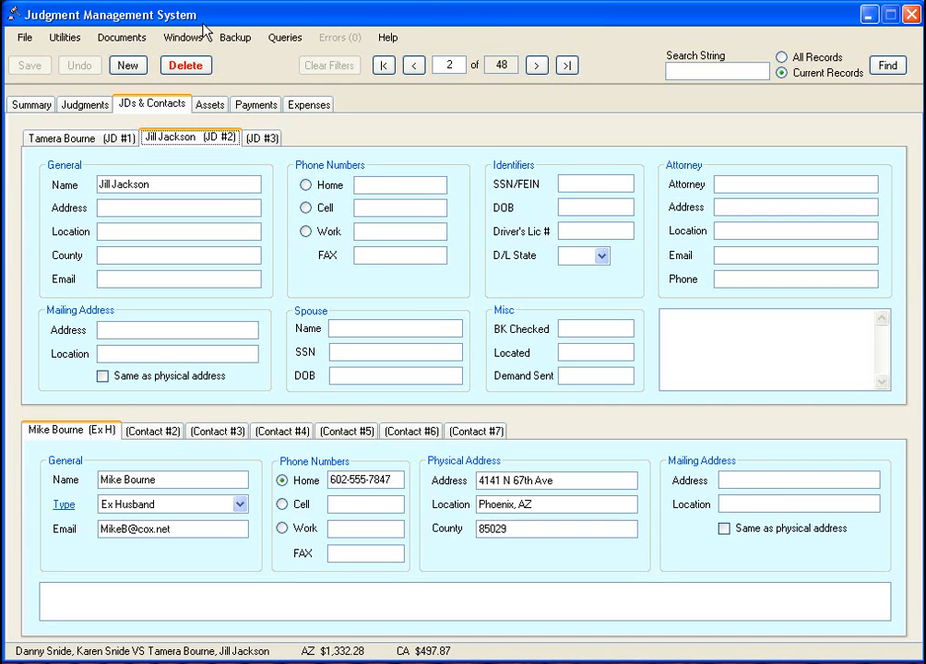
# Open Demo4.rtf from the documents folder, examine its [CreditScore] merge field, and close the file and folder.
pyautogui.click(105, 37)
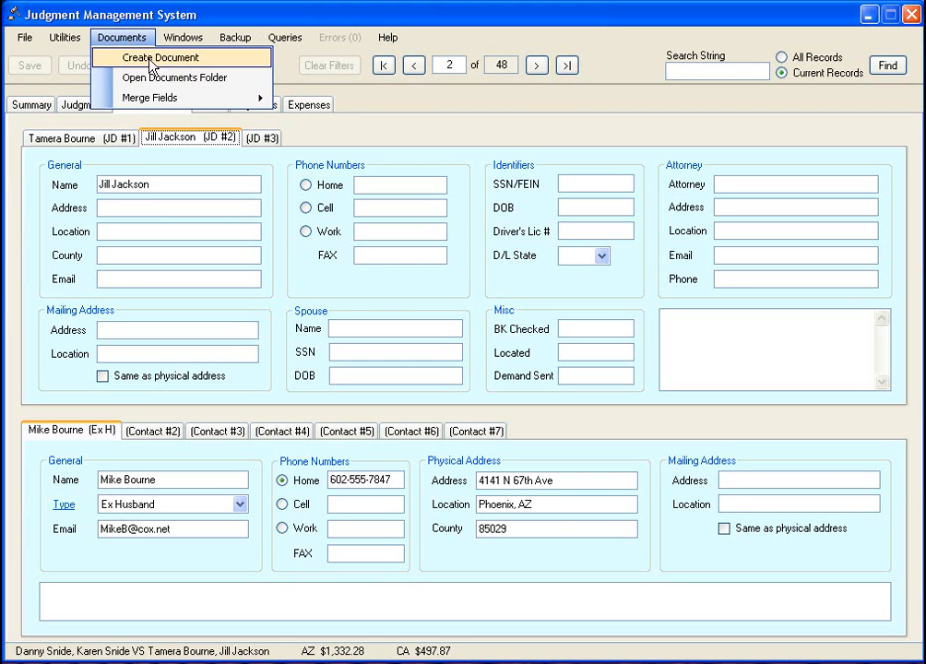
pyautogui.click(150, 79)
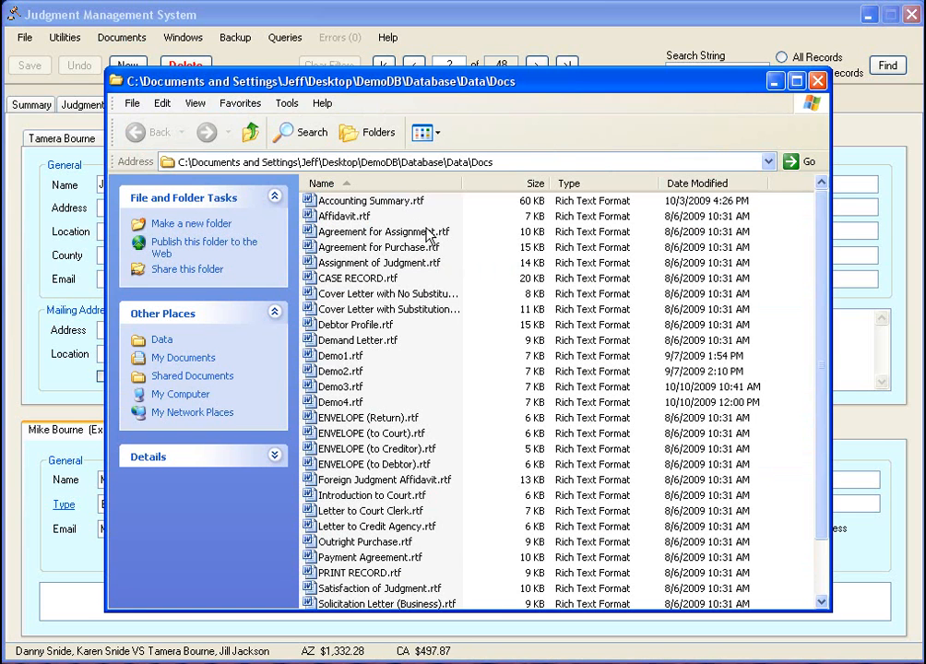
pyautogui.doubleClick(350, 404)
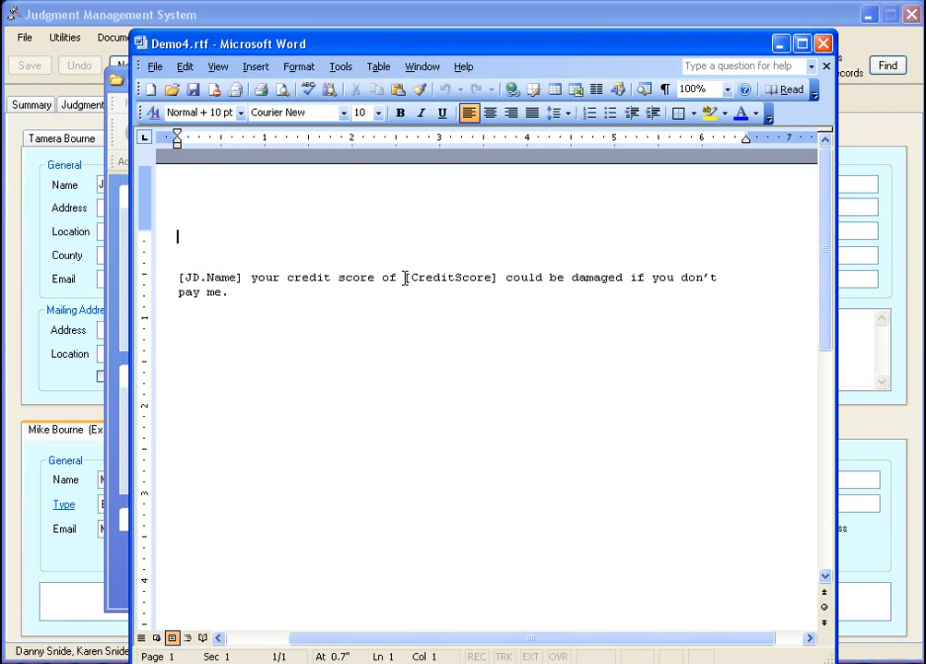
pyautogui.moveTo(404, 279)
pyautogui.mouseDown()
pyautogui.moveTo(499, 279)
pyautogui.moveTo(408, 278)
pyautogui.mouseUp()
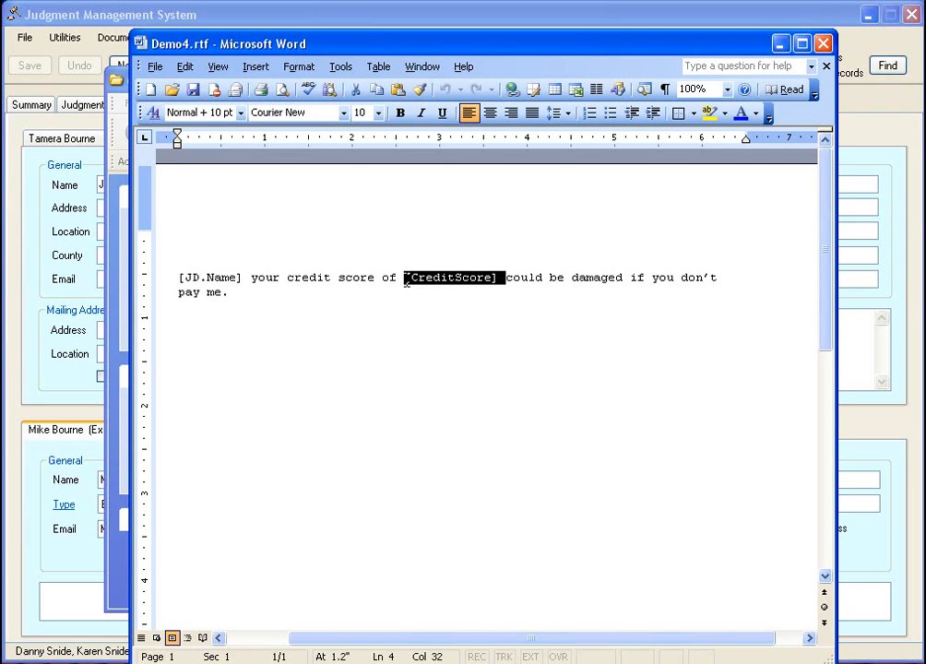
pyautogui.click(417, 308)
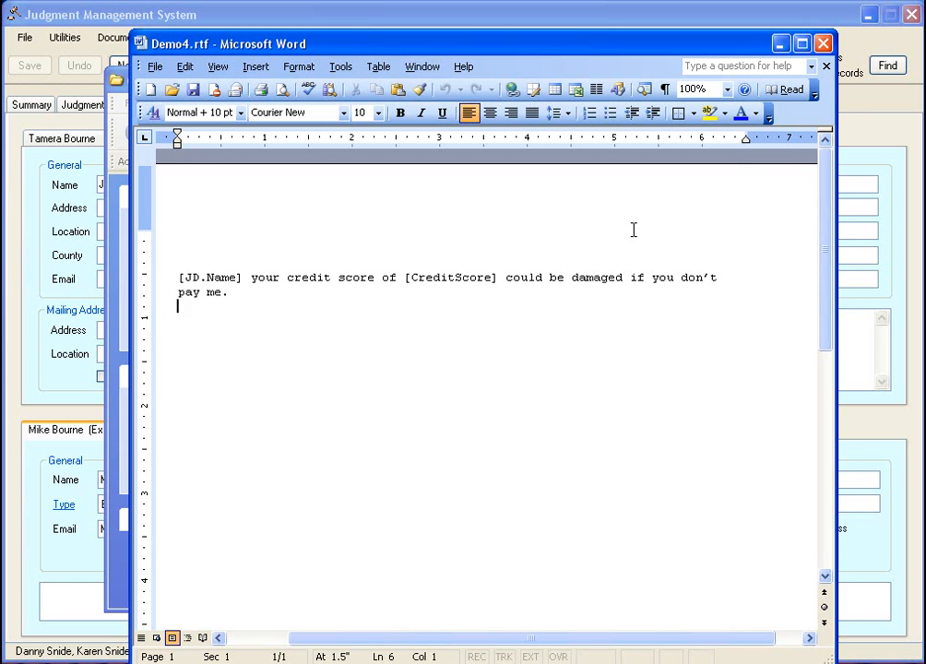
pyautogui.click(823, 44)
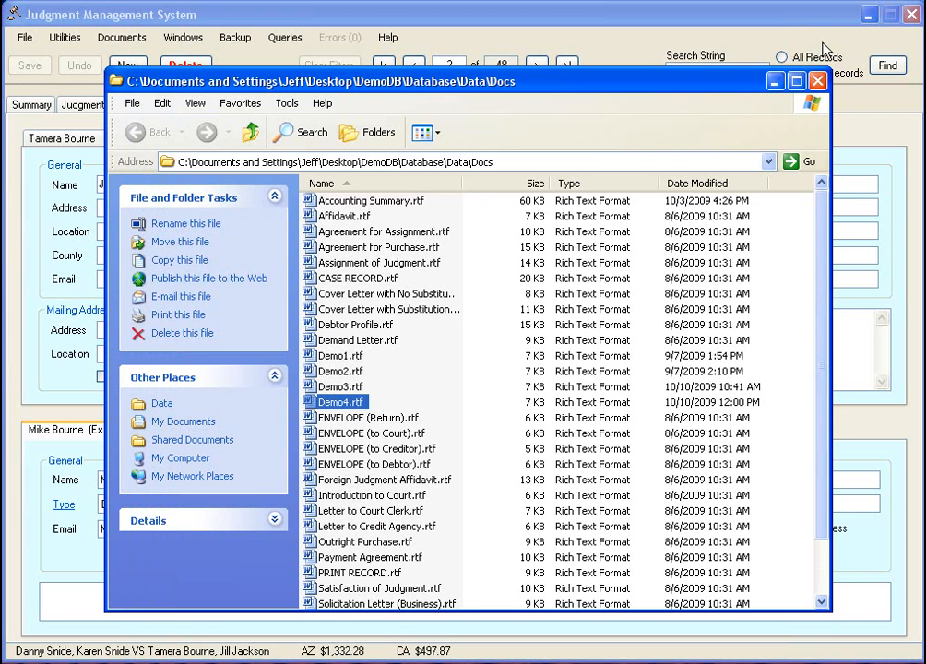
pyautogui.click(815, 80)
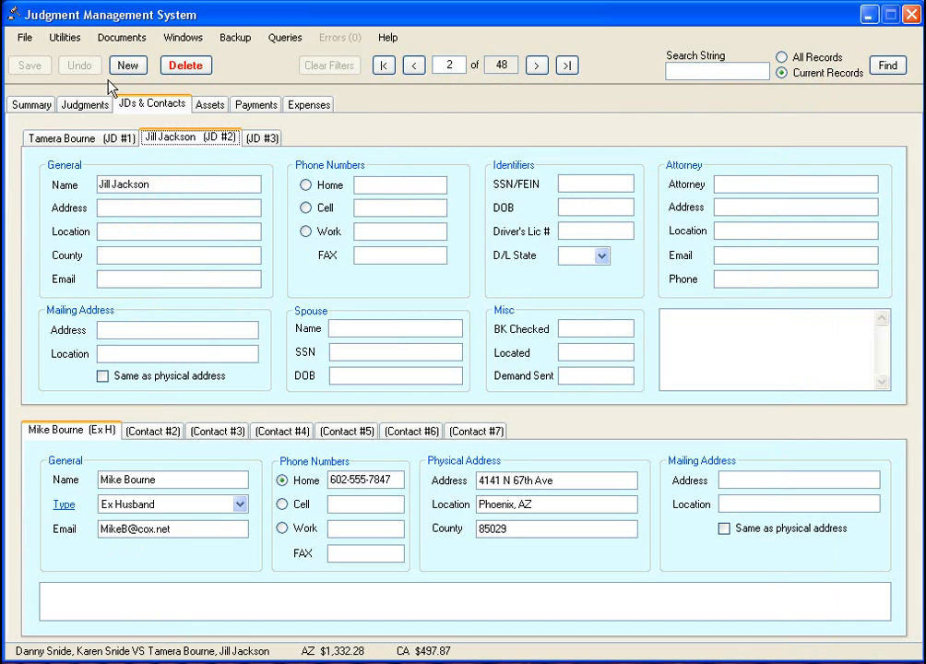
# Create a document from the Demo4 template, entering 750 as the [CreditScore] value.
pyautogui.click(116, 41)
pyautogui.click(122, 59)
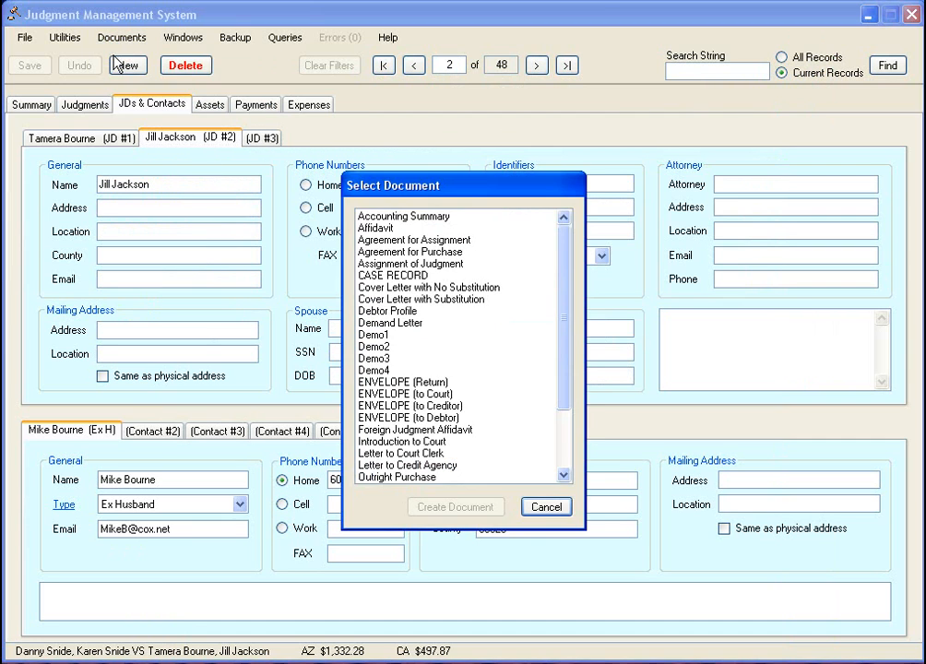
pyautogui.click(362, 371)
pyautogui.click(452, 507)
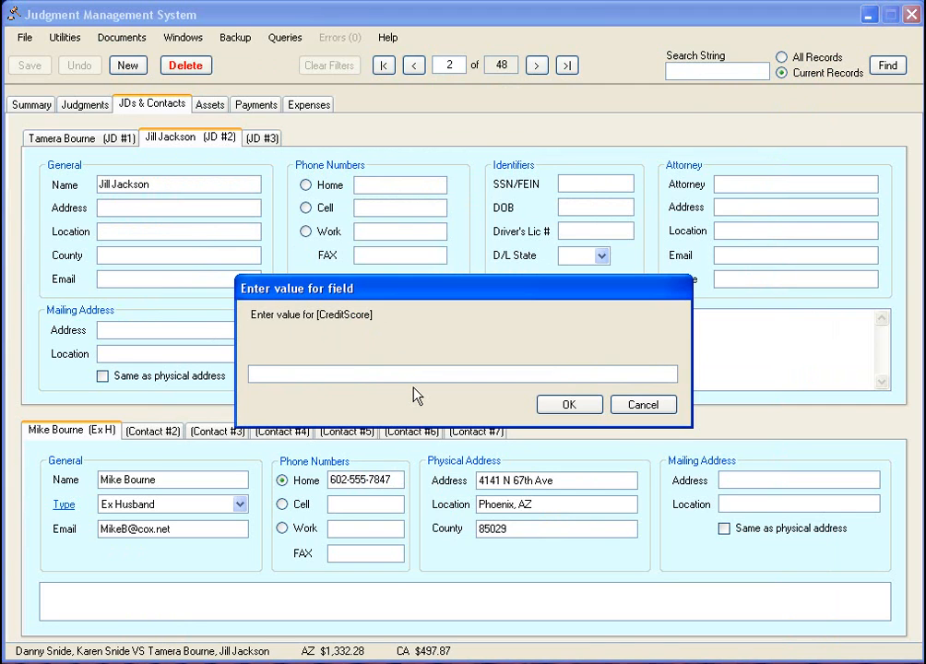
pyautogui.write('750')
pyautogui.click(551, 407)
pyautogui.click(423, 488)
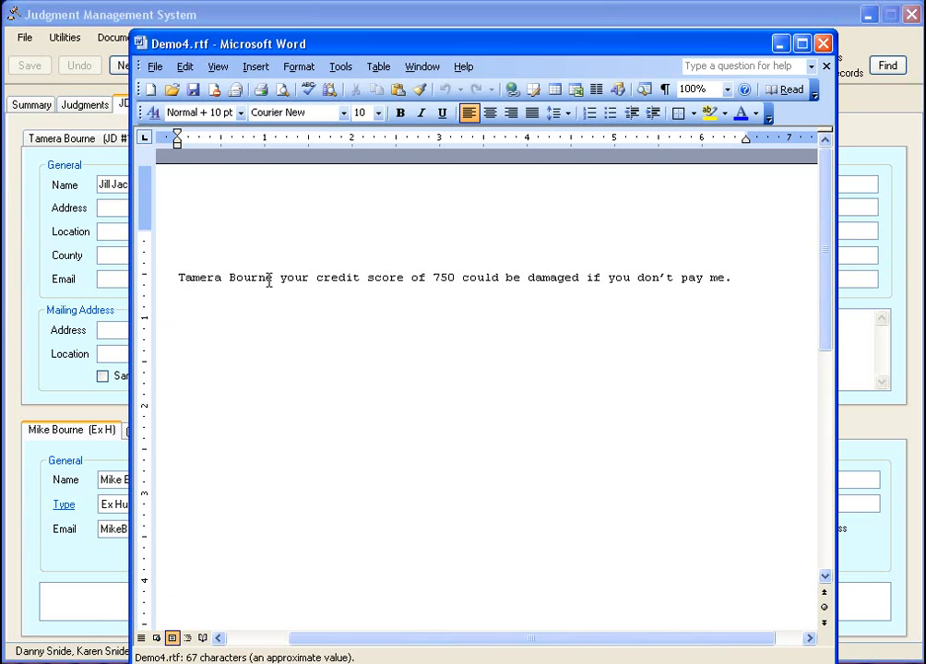
# Check the merged credit score in the generated Demo4 letter and close the document.
pyautogui.doubleClick(441, 279)
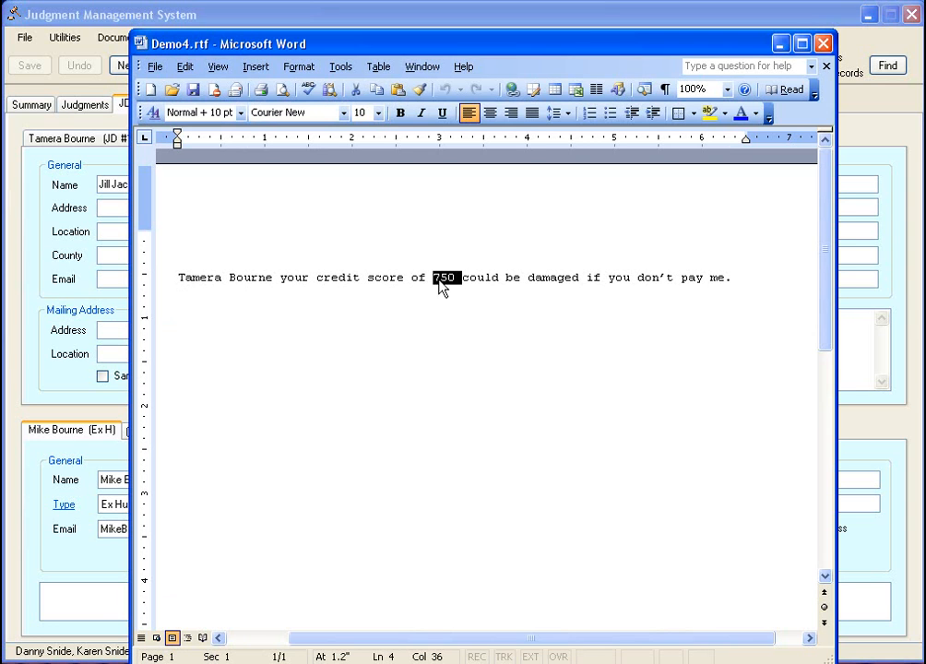
pyautogui.click(628, 316)
pyautogui.click(823, 45)
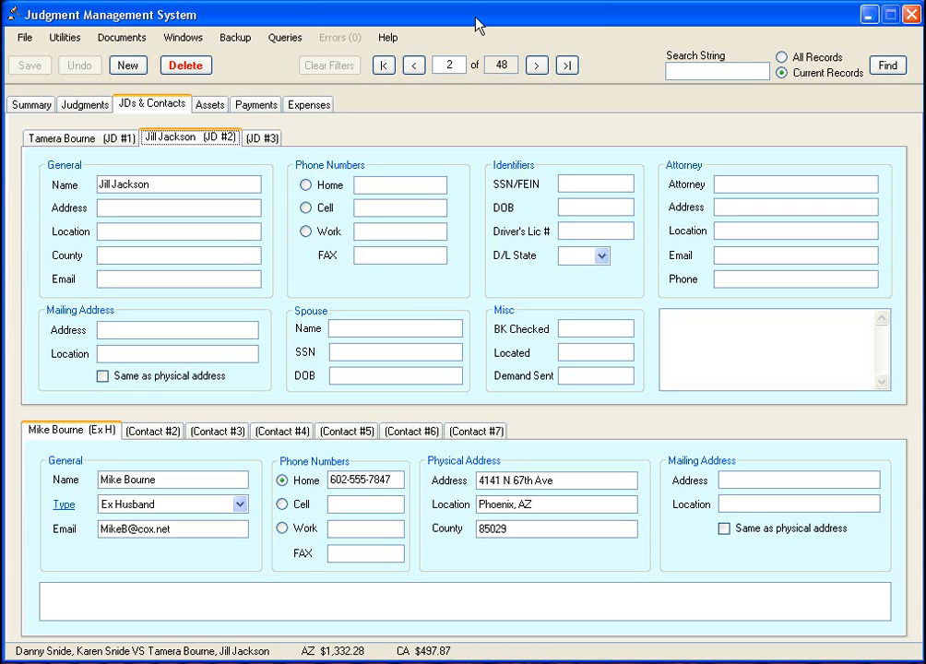
# Open Demo1.rtf from the documents folder, examine the [JD.Name] merge field in its greeting, and return to Judgment Management System.
pyautogui.click(126, 40)
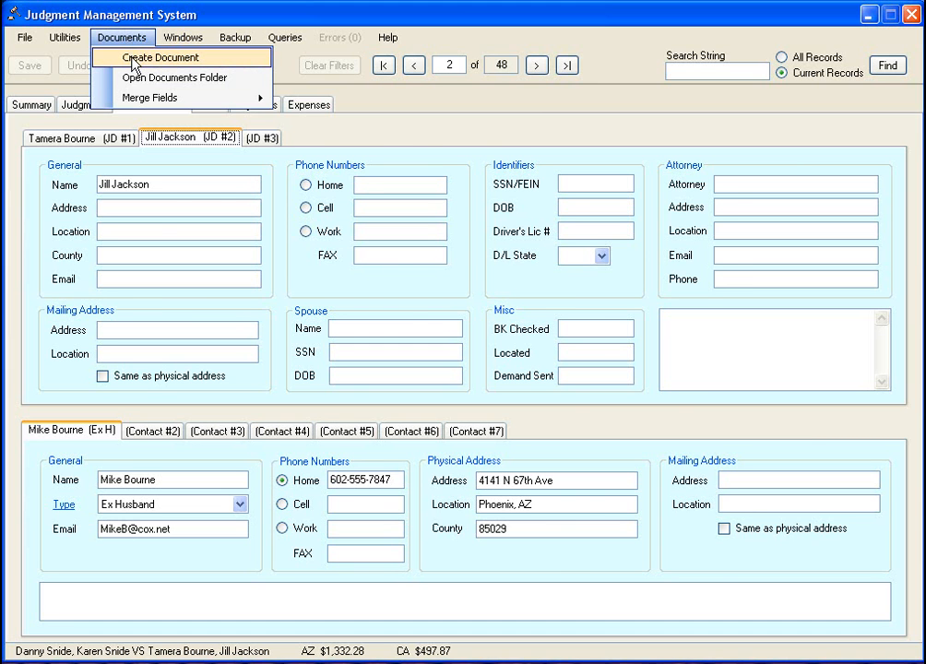
pyautogui.click(129, 78)
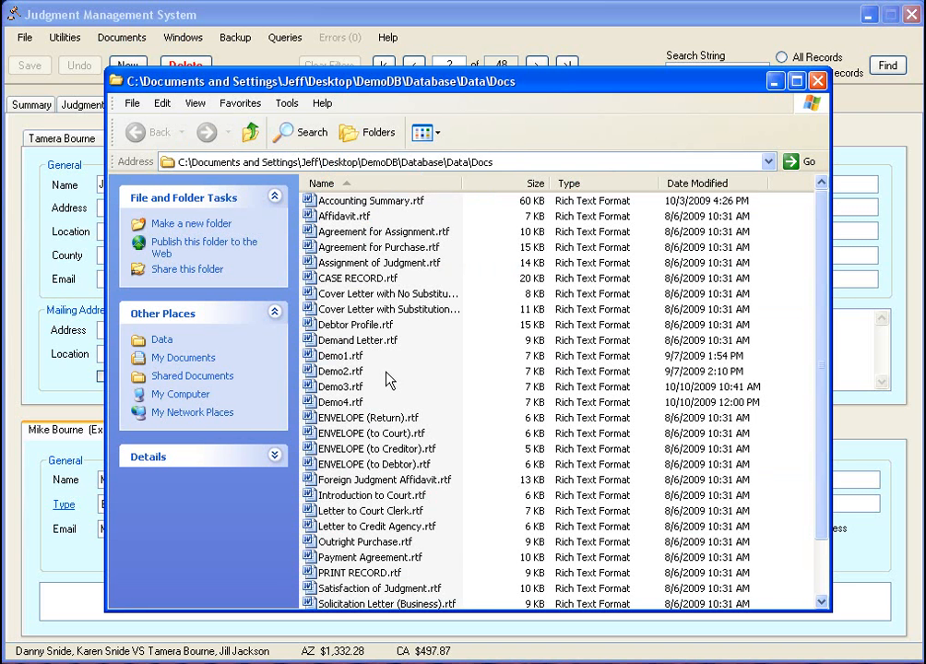
pyautogui.doubleClick(341, 356)
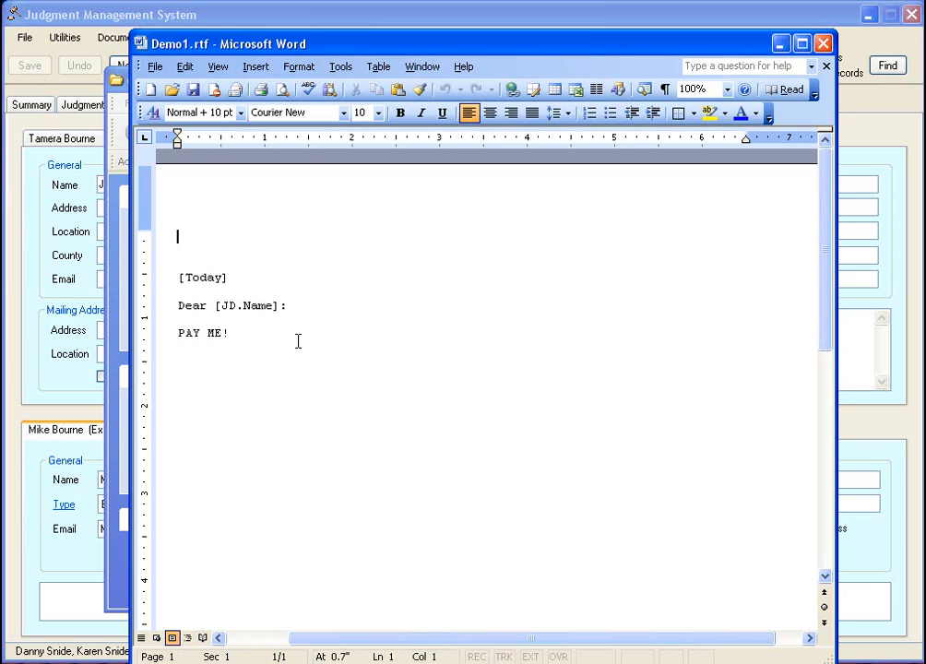
pyautogui.moveTo(281, 306); pyautogui.dragTo(214, 305)
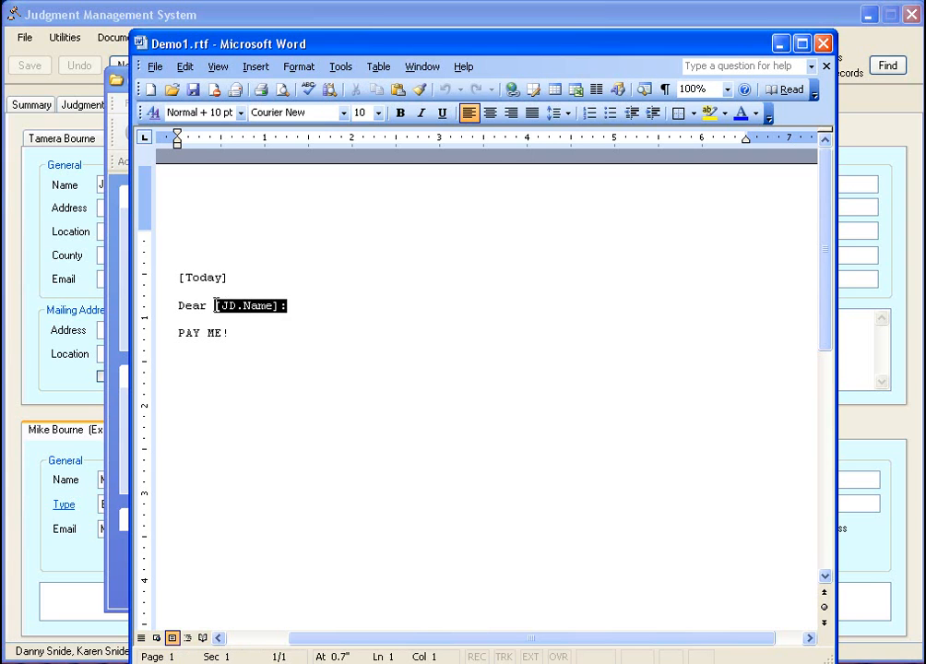
pyautogui.click(250, 338)
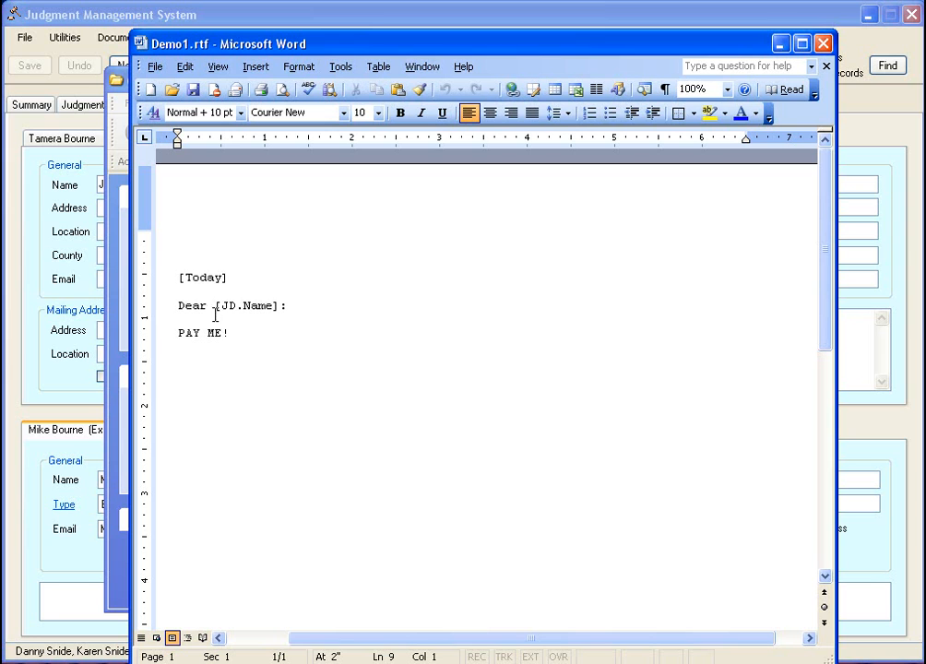
pyautogui.moveTo(215, 305); pyautogui.dragTo(277, 305)
pyautogui.click(270, 332)
pyautogui.moveTo(215, 305); pyautogui.dragTo(279, 305)
pyautogui.click(288, 333)
pyautogui.click(246, 306)
pyautogui.click(274, 16)
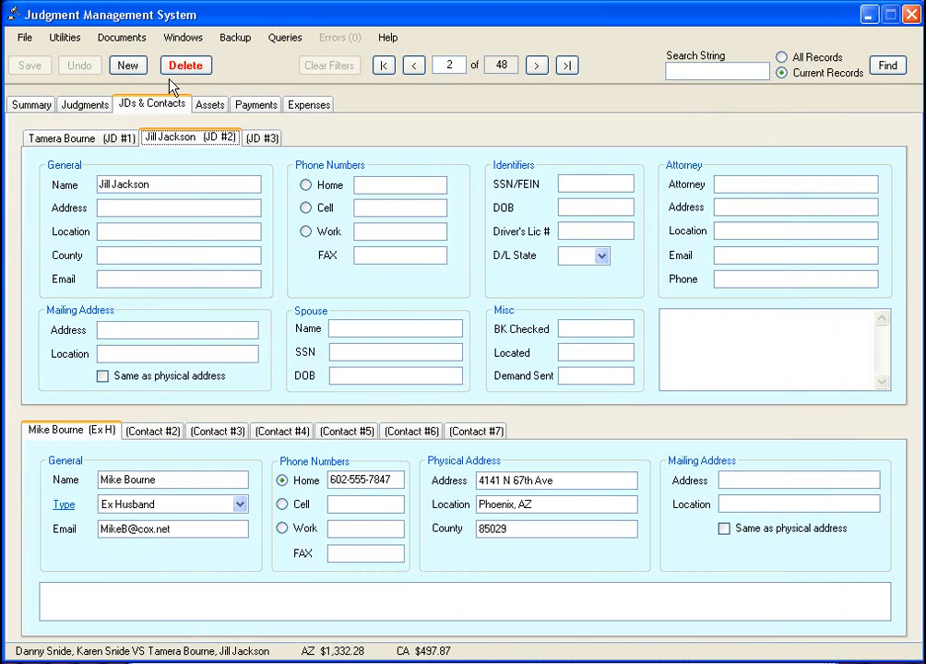
# Show the merge fields in the form and copy the [JD.Name] code from the debtor's name field.
pyautogui.click(122, 37)
pyautogui.moveTo(171, 100)
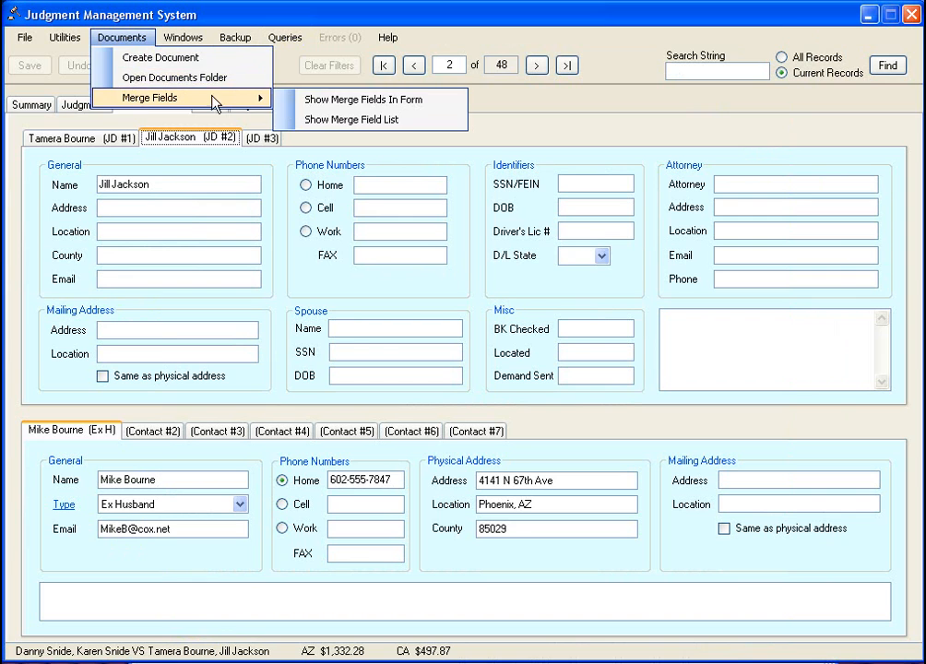
pyautogui.click(304, 100)
pyautogui.doubleClick(138, 184)
pyautogui.rightClick(127, 190)
pyautogui.click(169, 231)
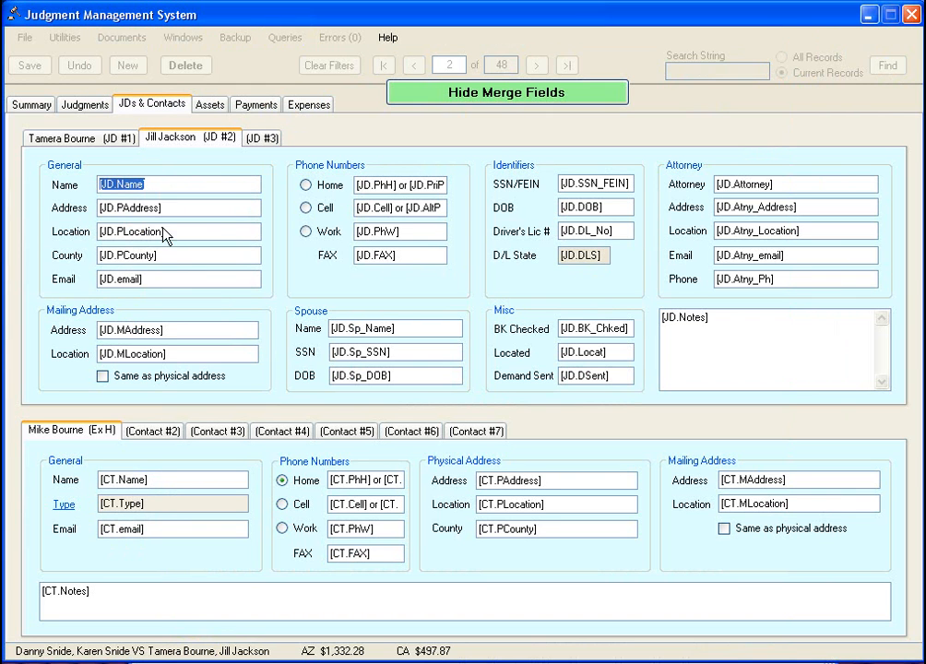
# Switch to Demo1.rtf in Word, replace the greeting's merge field with the copied [JD.Name] followed by a colon, and close the document.
pyautogui.click(388, 662)
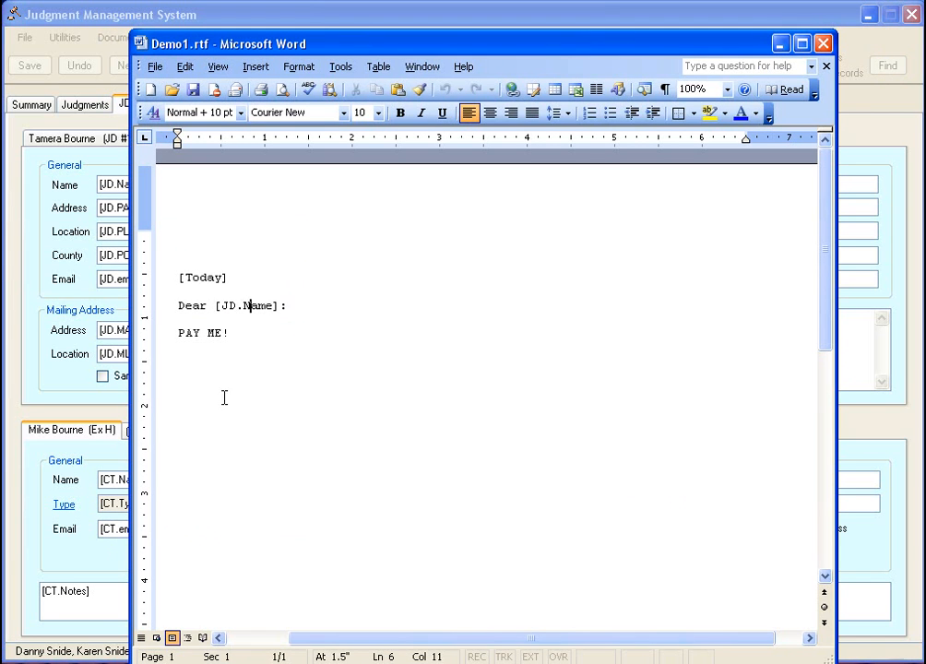
pyautogui.moveTo(279, 306); pyautogui.dragTo(215, 306)
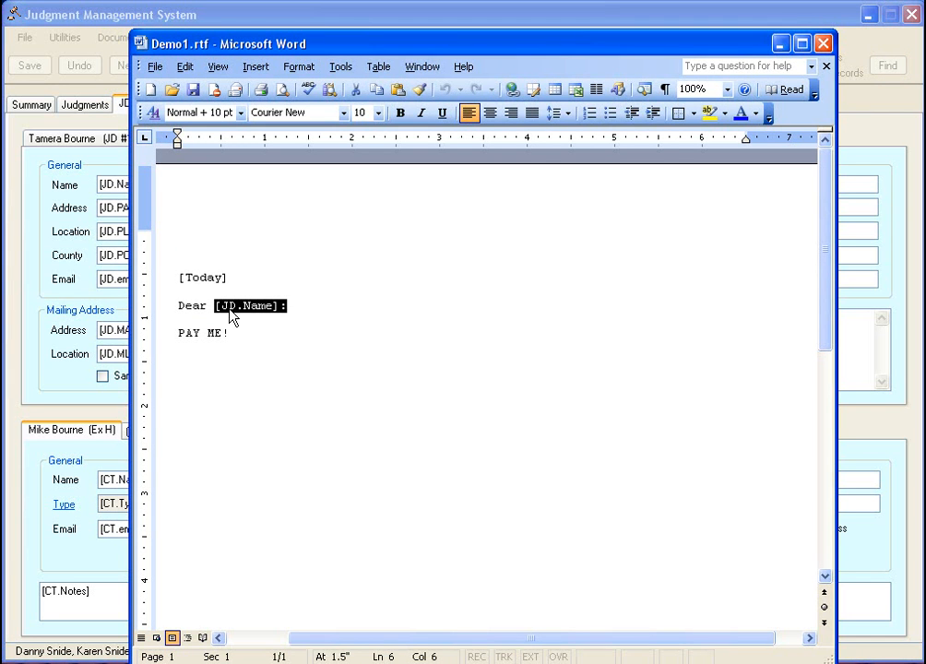
pyautogui.rightClick(238, 310)
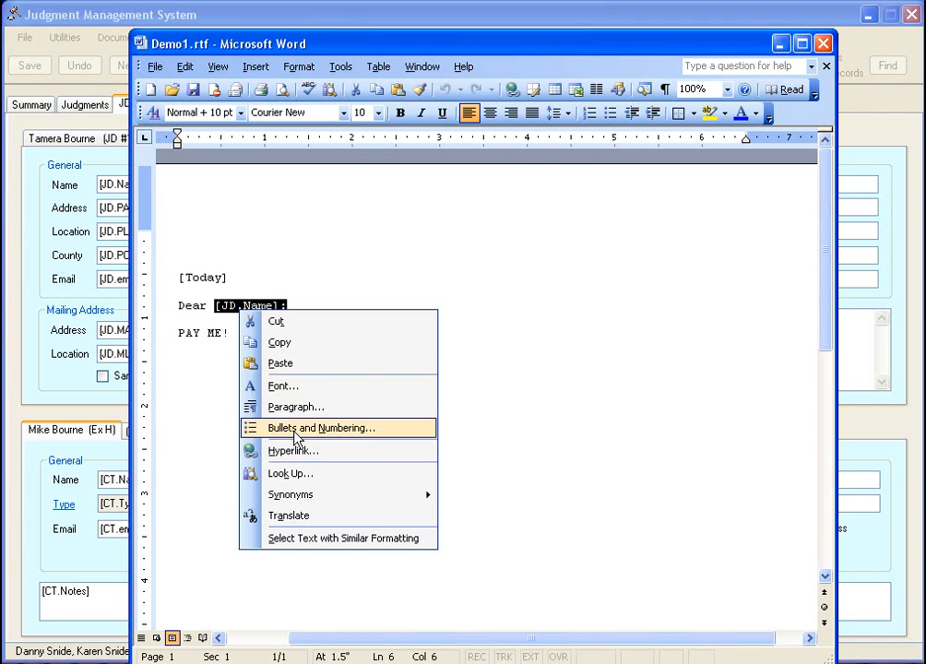
pyautogui.click(295, 365)
pyautogui.write(':')
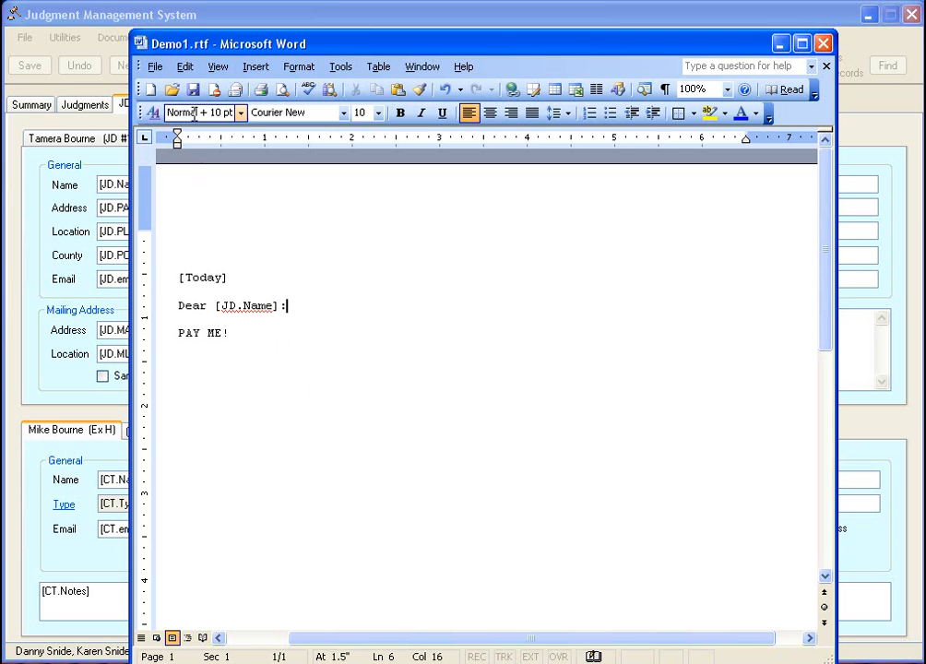
pyautogui.click(823, 43)
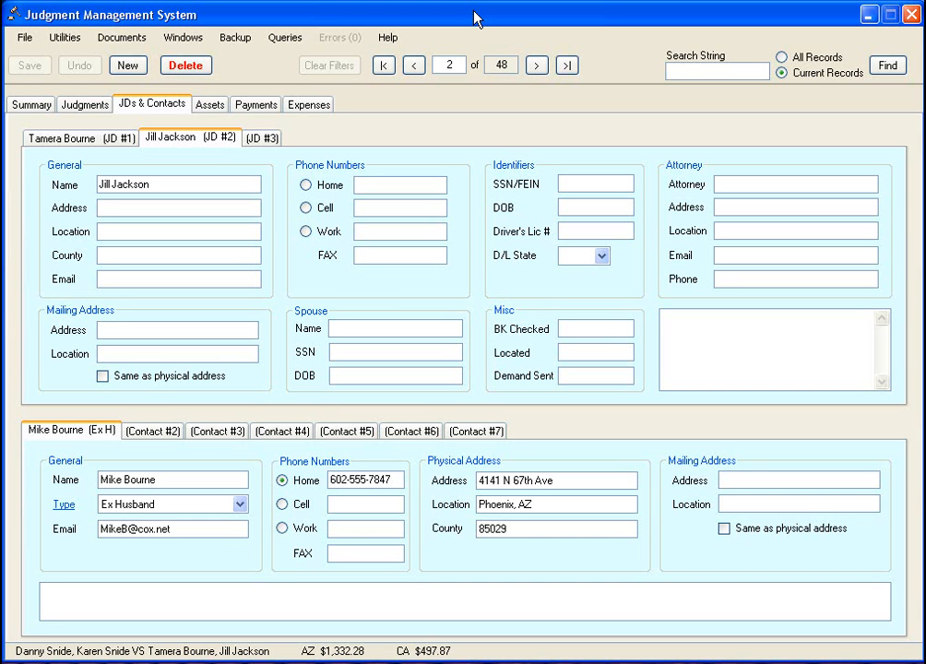
# Show the merge fields for the case's assets, inspect the description field code under Other Assets, and hide the merge fields again.
pyautogui.click(204, 108)
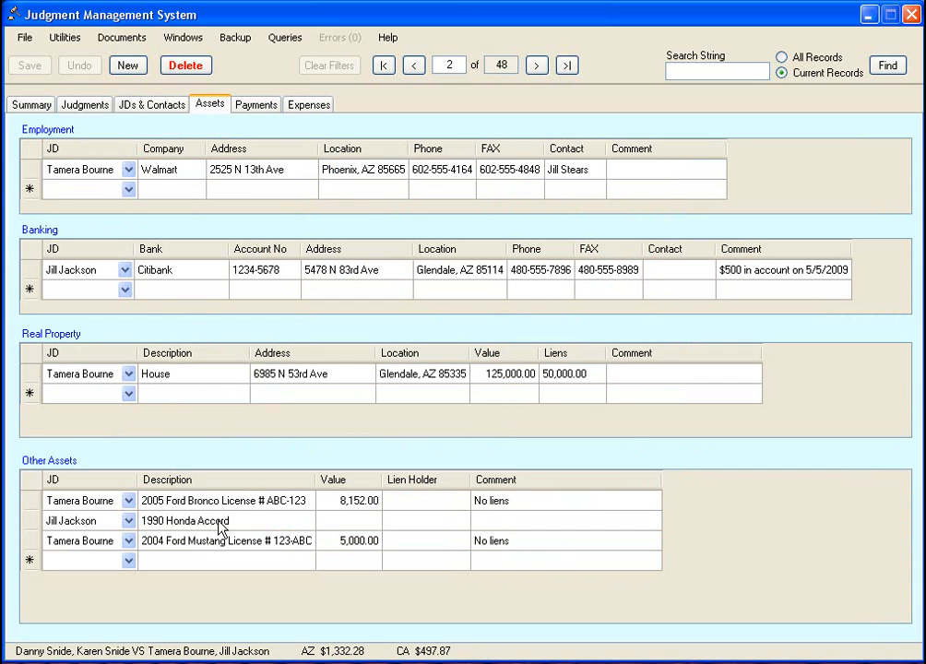
pyautogui.click(128, 40)
pyautogui.moveTo(144, 97)
pyautogui.click(311, 99)
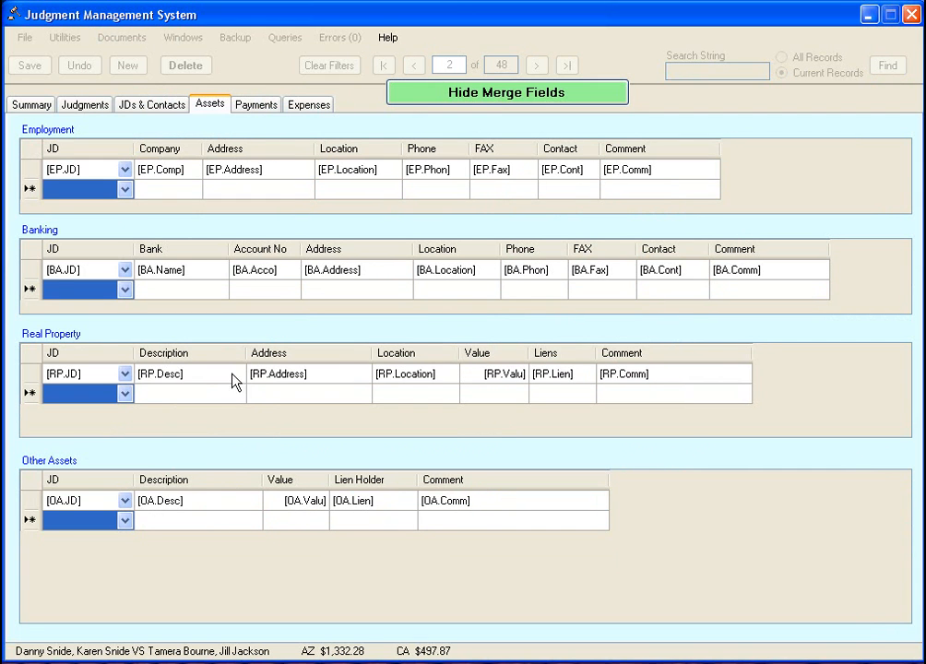
pyautogui.click(204, 500)
pyautogui.click(207, 501)
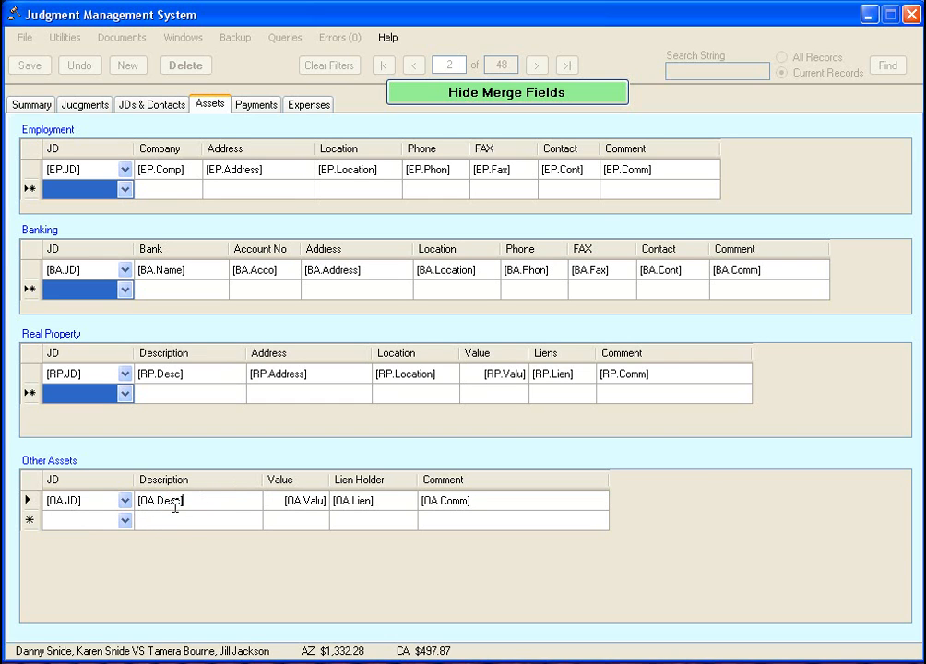
pyautogui.click(461, 94)
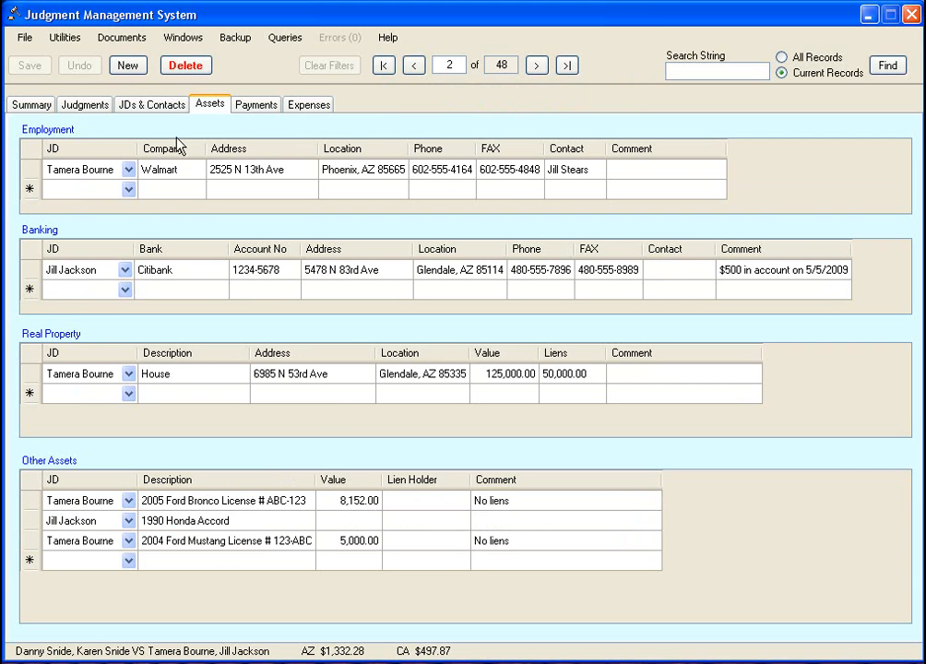
# Open Demo5.rtf from the documents folder, examine its [OA.Desc] merge field, and close the file and folder.
pyautogui.click(60, 37)
pyautogui.moveTo(126, 40)
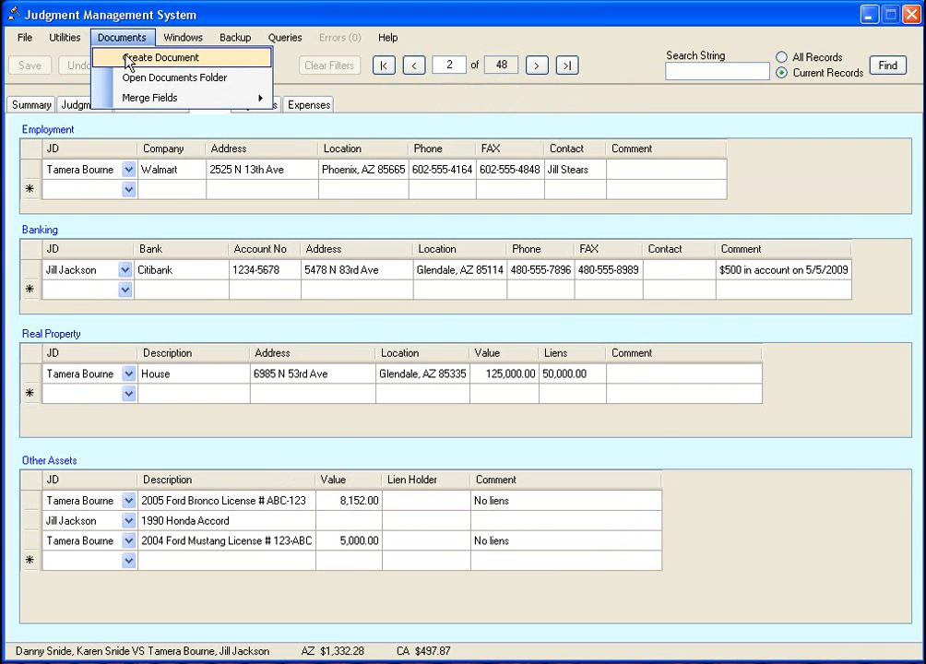
pyautogui.click(134, 77)
pyautogui.doubleClick(336, 418)
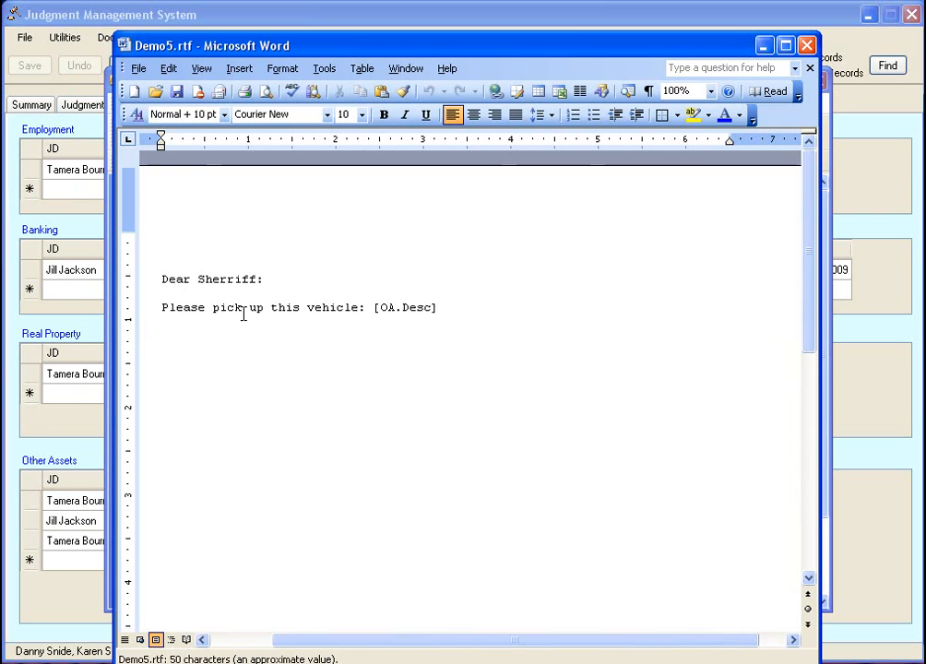
pyautogui.moveTo(369, 308); pyautogui.dragTo(430, 308)
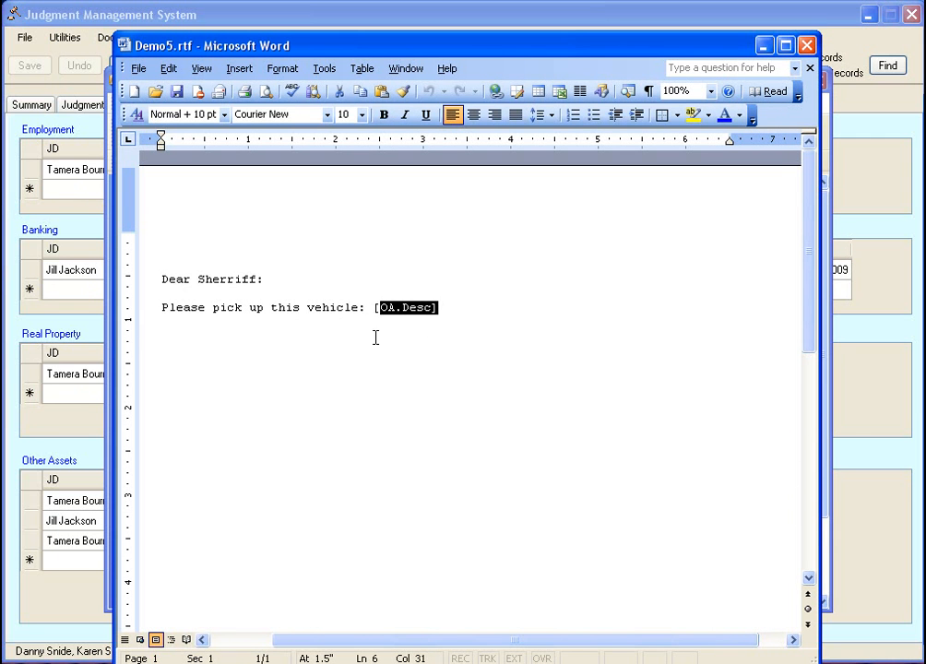
pyautogui.click(162, 334)
pyautogui.click(807, 45)
pyautogui.click(816, 76)
# Create a merged document from Demo5 using the 2005 Ford Bronco asset, check the merged vehicle text, and close it.
pyautogui.click(117, 37)
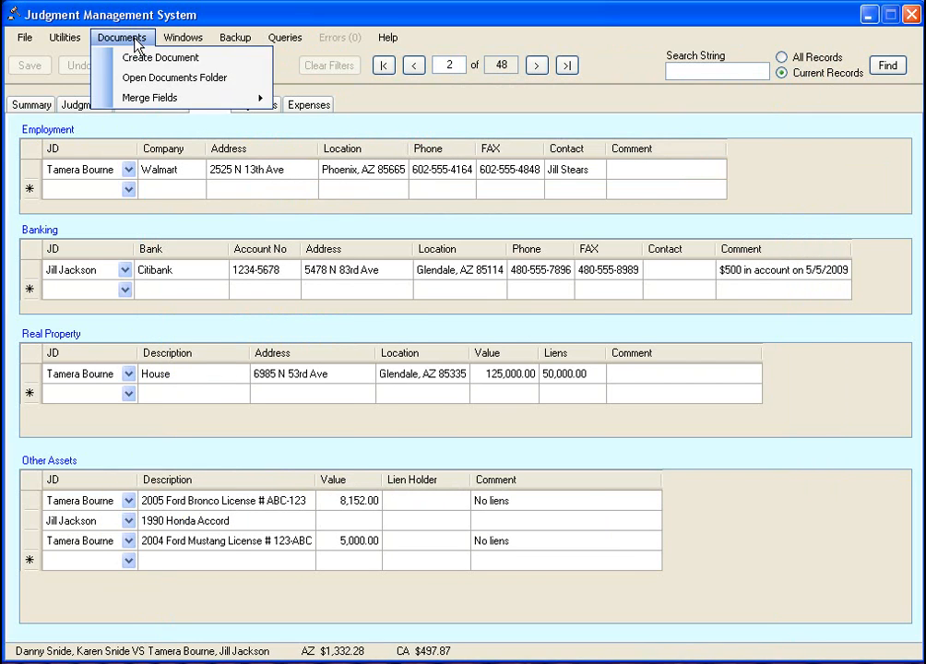
pyautogui.click(139, 59)
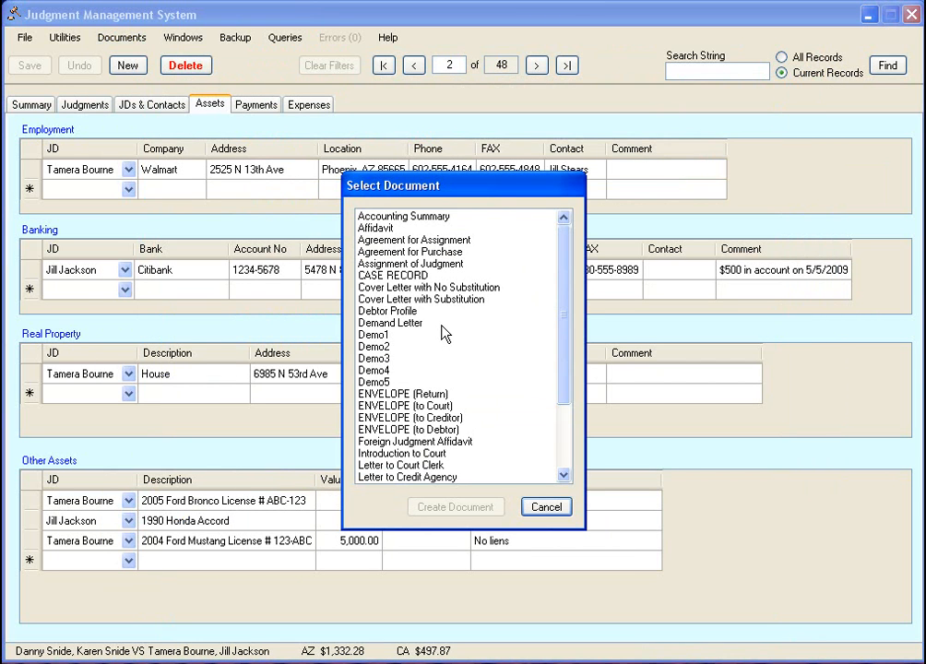
pyautogui.click(426, 382)
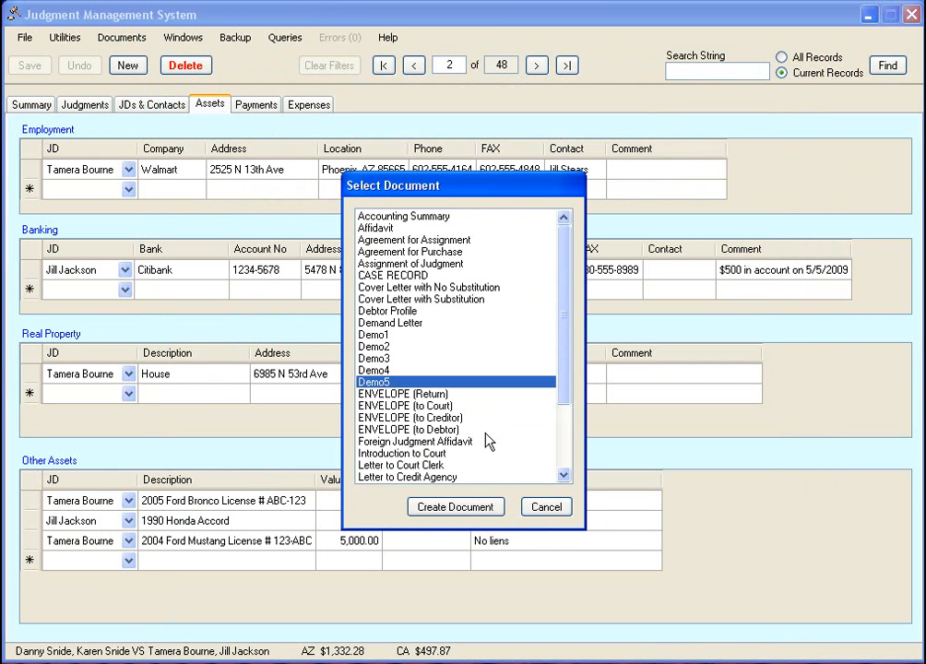
pyautogui.click(454, 506)
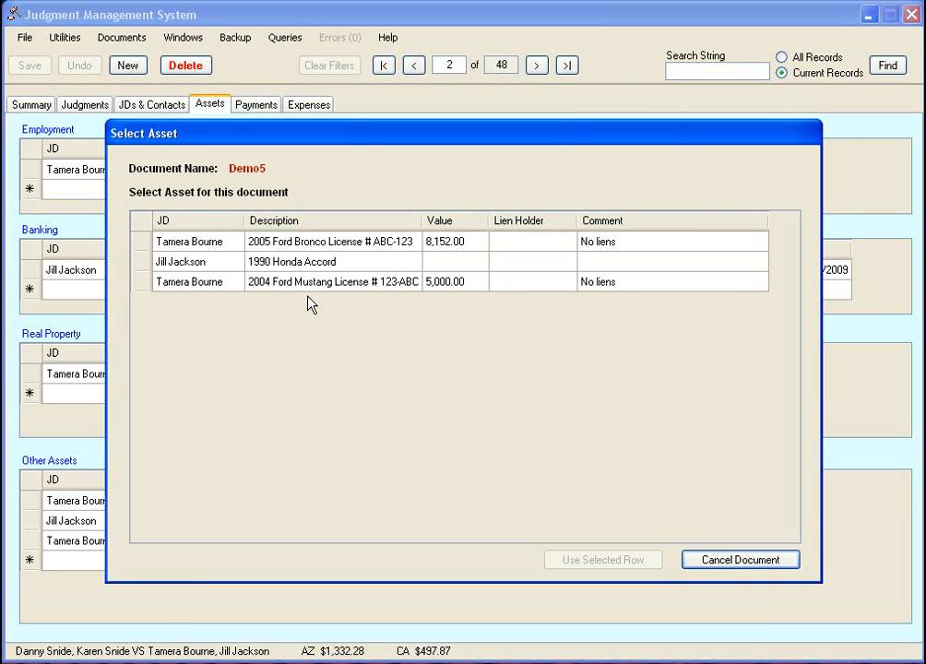
pyautogui.click(292, 243)
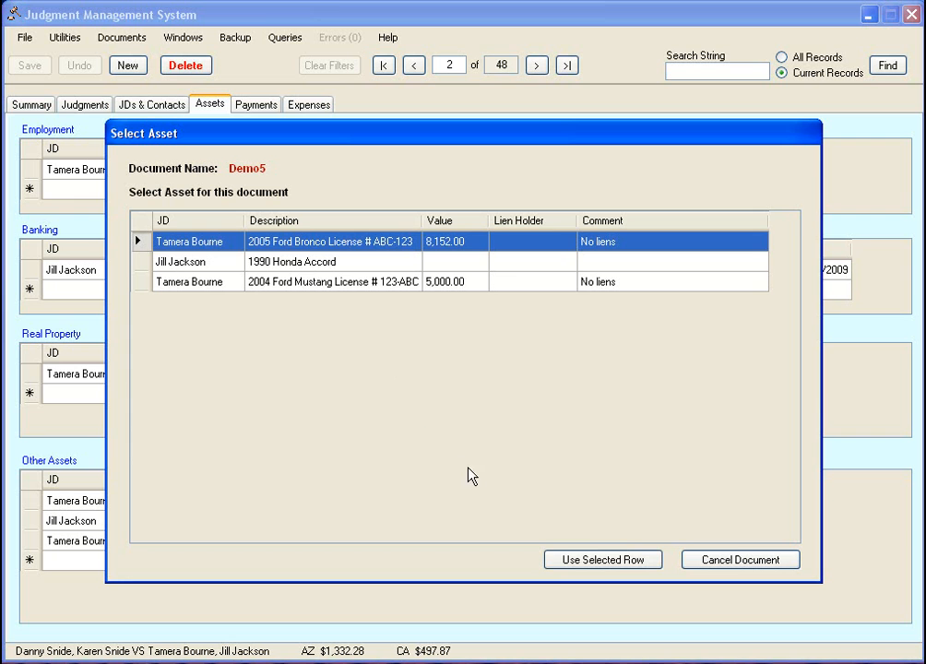
pyautogui.click(604, 560)
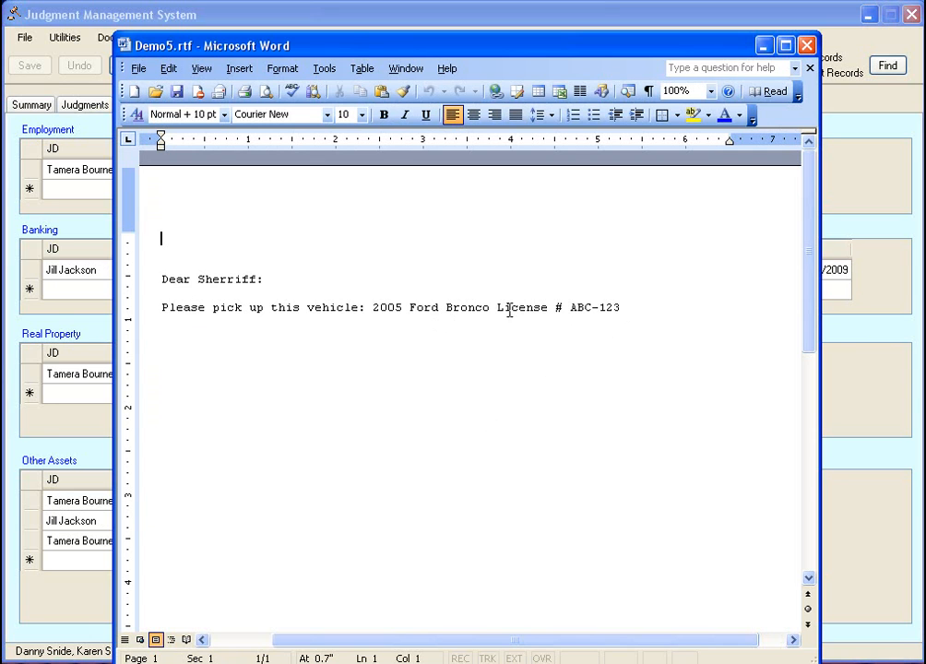
pyautogui.moveTo(372, 308); pyautogui.dragTo(617, 305)
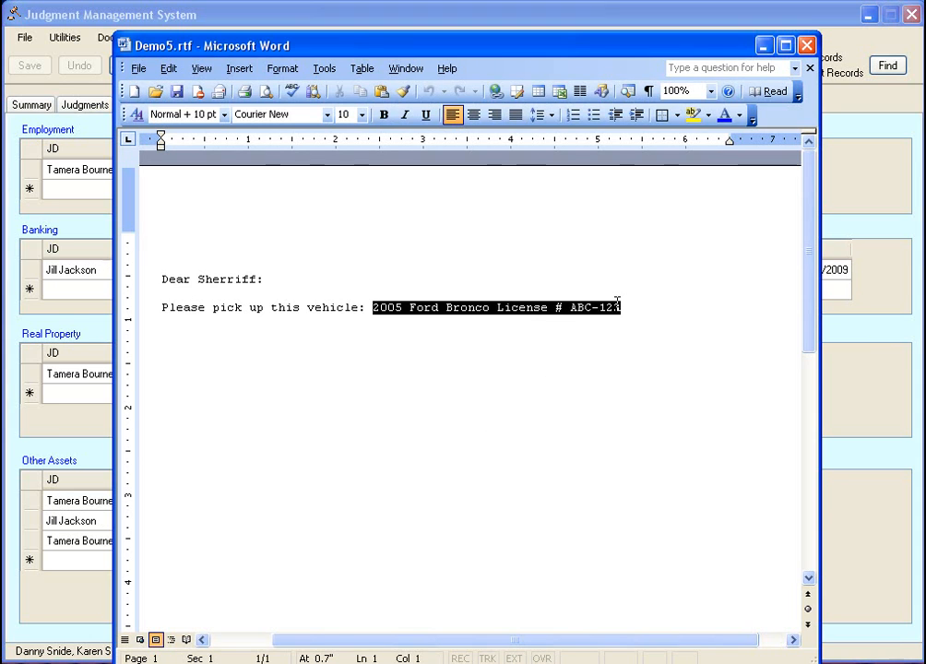
pyautogui.click(805, 45)
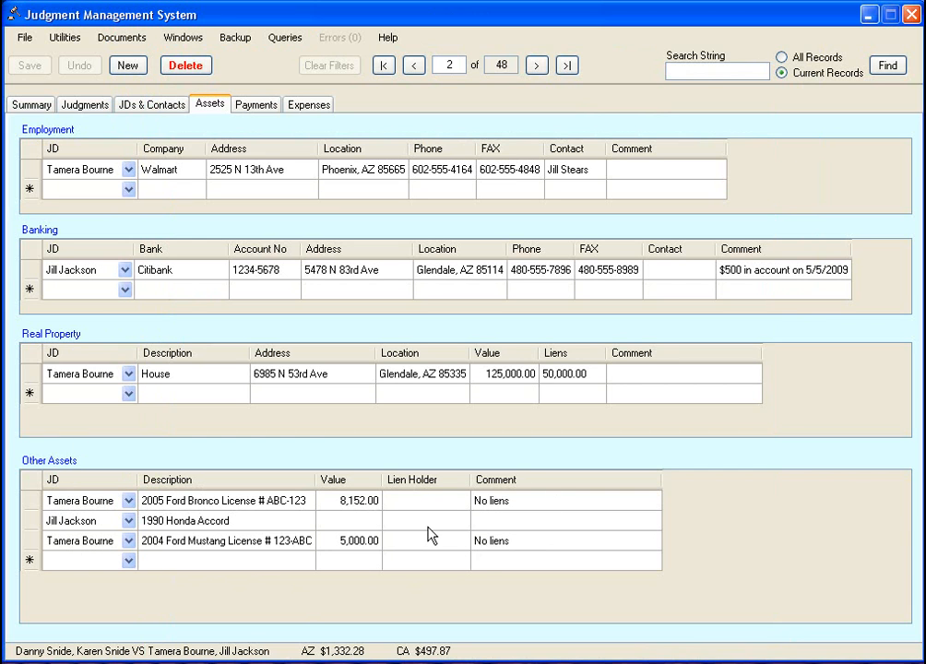
# Show the merge fields in the form, go through each Other Assets field code from JD to Comment, and hide them again.
pyautogui.click(173, 39)
pyautogui.moveTo(141, 41)
pyautogui.moveTo(163, 99)
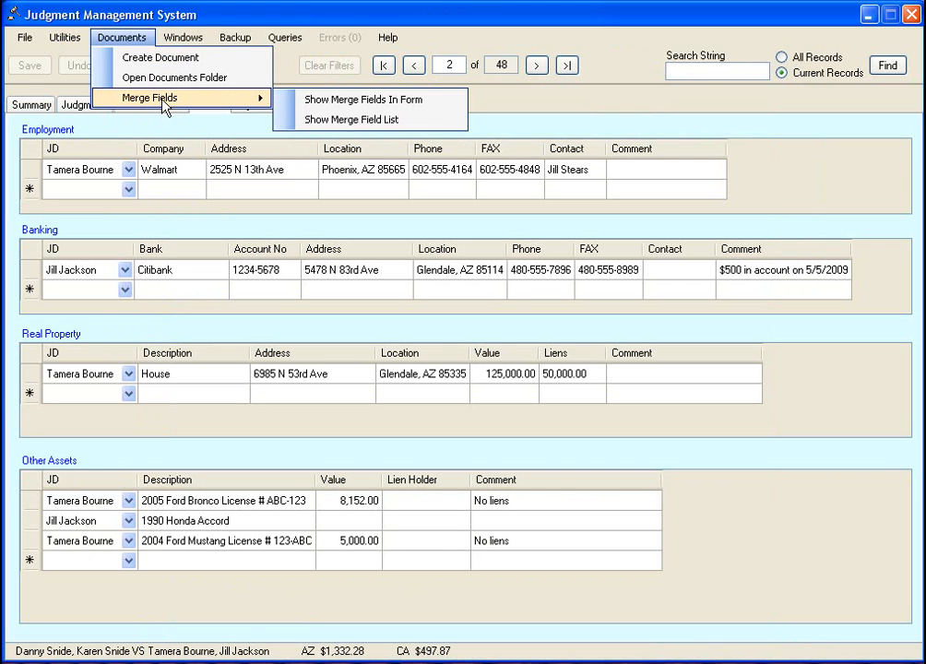
pyautogui.click(310, 102)
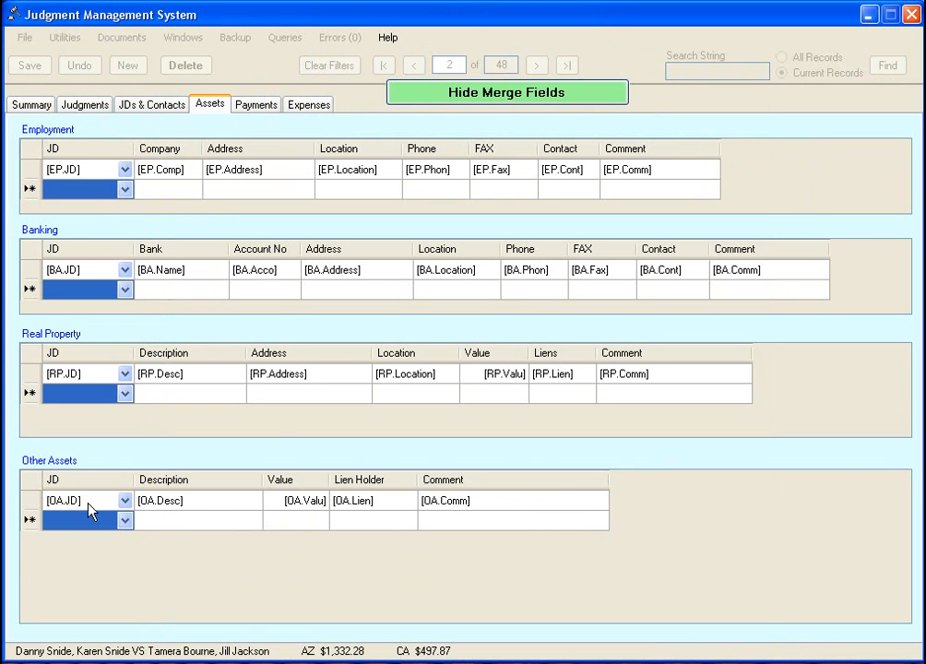
pyautogui.click(83, 500)
pyautogui.press('Tab')
pyautogui.press('Tab')
pyautogui.press('Tab')
pyautogui.press('Tab')
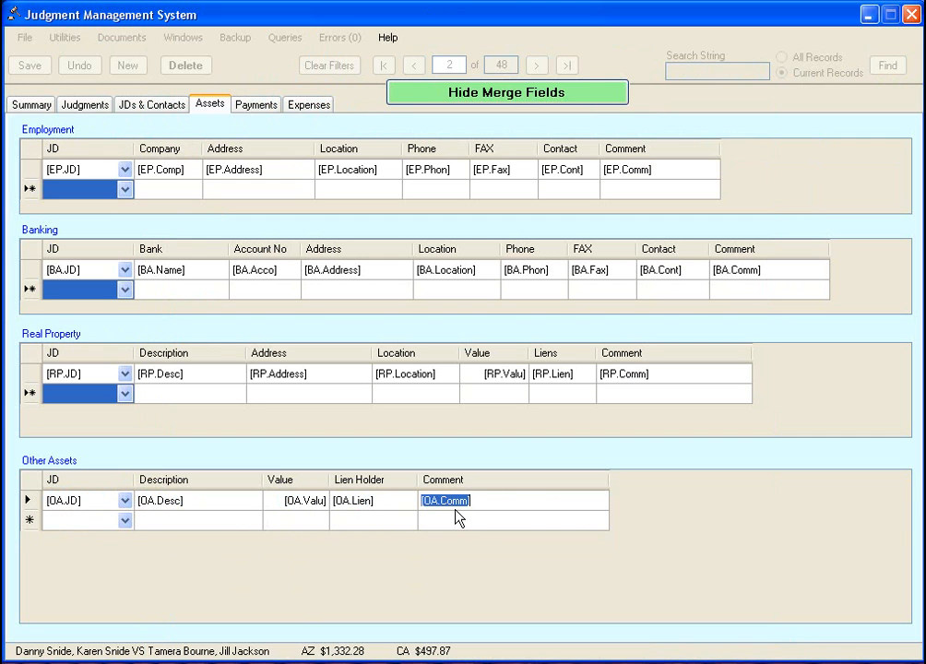
pyautogui.click(450, 96)
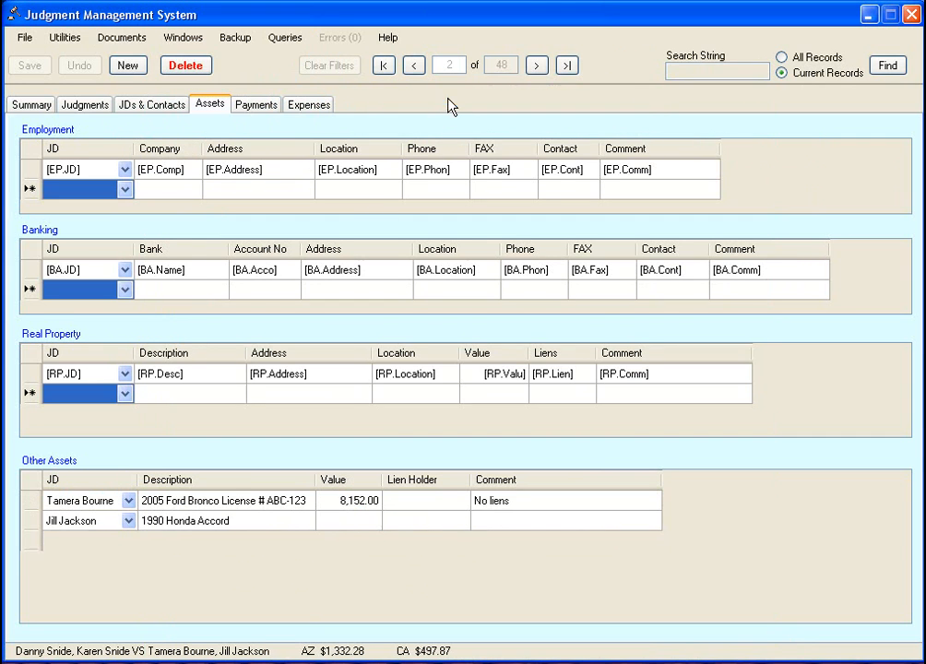
# Open Demo6.rtf from the documents folder, get the folder window out of the way, and return to the case's assets form.
pyautogui.click(102, 37)
pyautogui.click(129, 76)
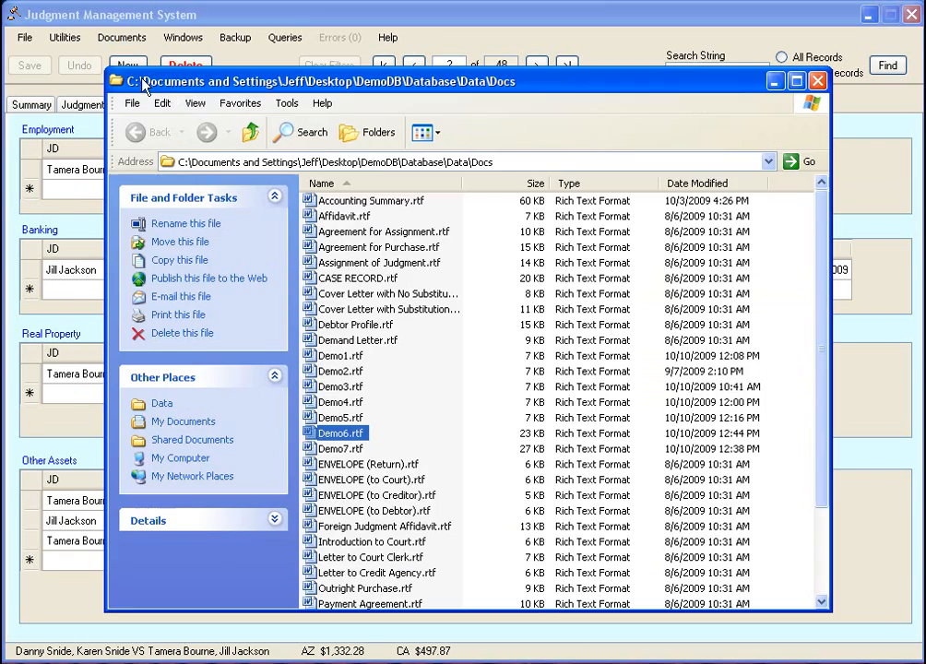
pyautogui.doubleClick(337, 433)
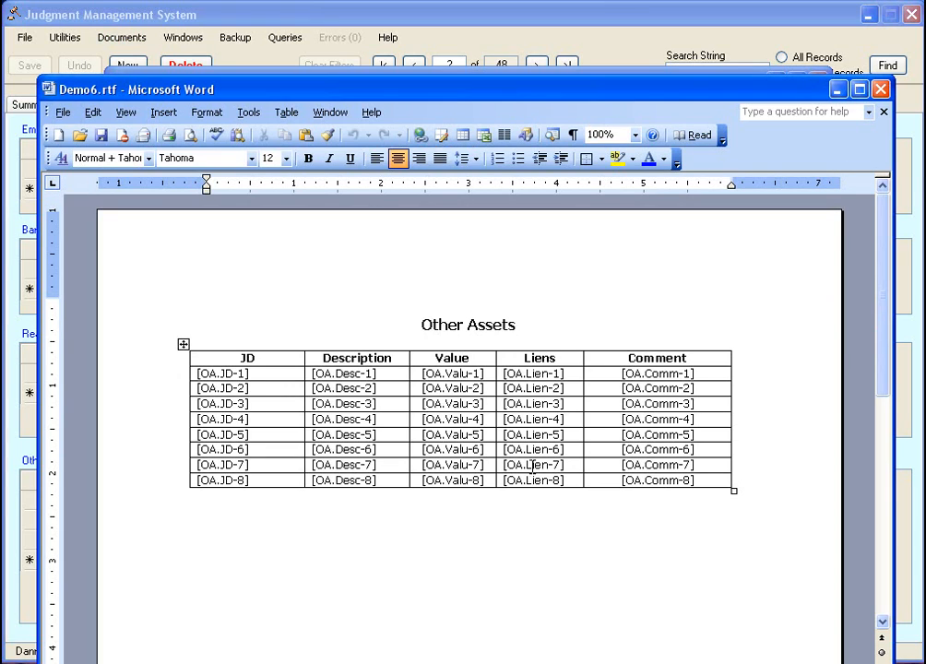
pyautogui.moveTo(375, 87); pyautogui.dragTo(442, 191)
pyautogui.click(775, 80)
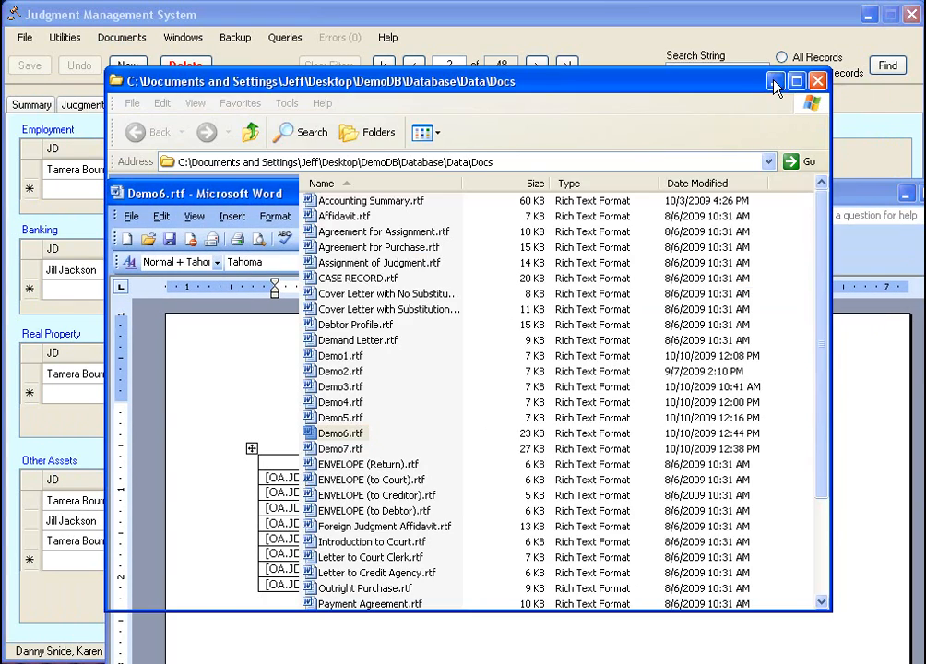
pyautogui.moveTo(551, 201); pyautogui.dragTo(491, 74)
pyautogui.click(460, 26)
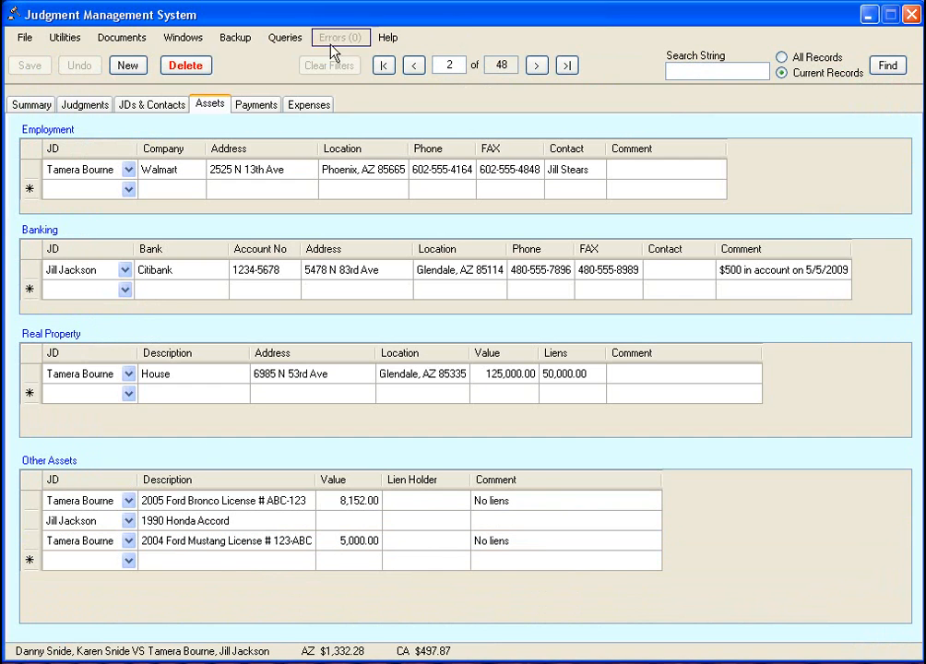
# Show the merge fields in the form and place the Demo6.rtf window so the Other Assets field codes stay visible below it.
pyautogui.click(146, 41)
pyautogui.moveTo(220, 103)
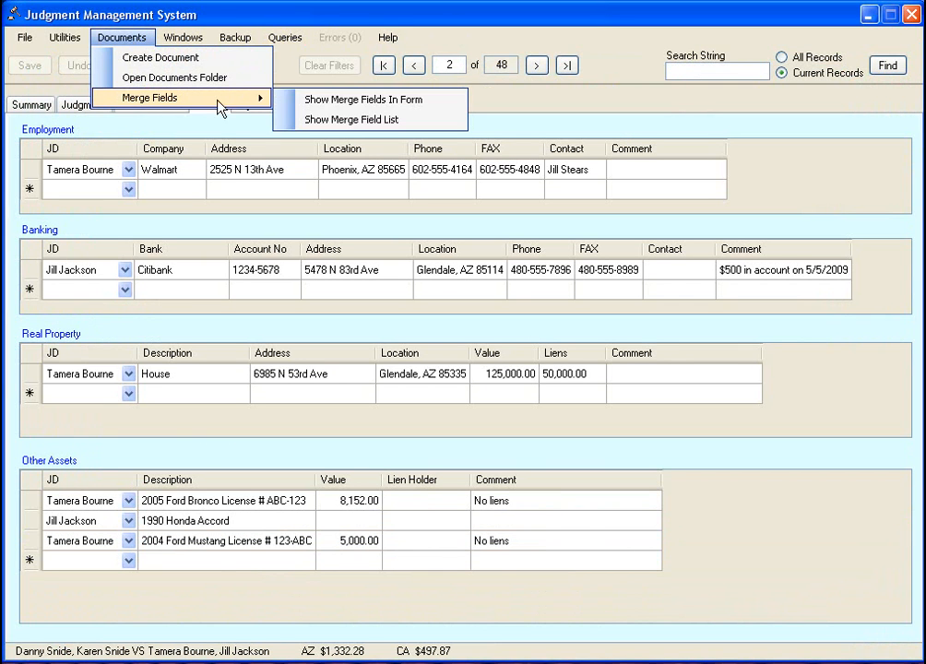
pyautogui.click(336, 100)
pyautogui.hotkey('alt', 'Tab')
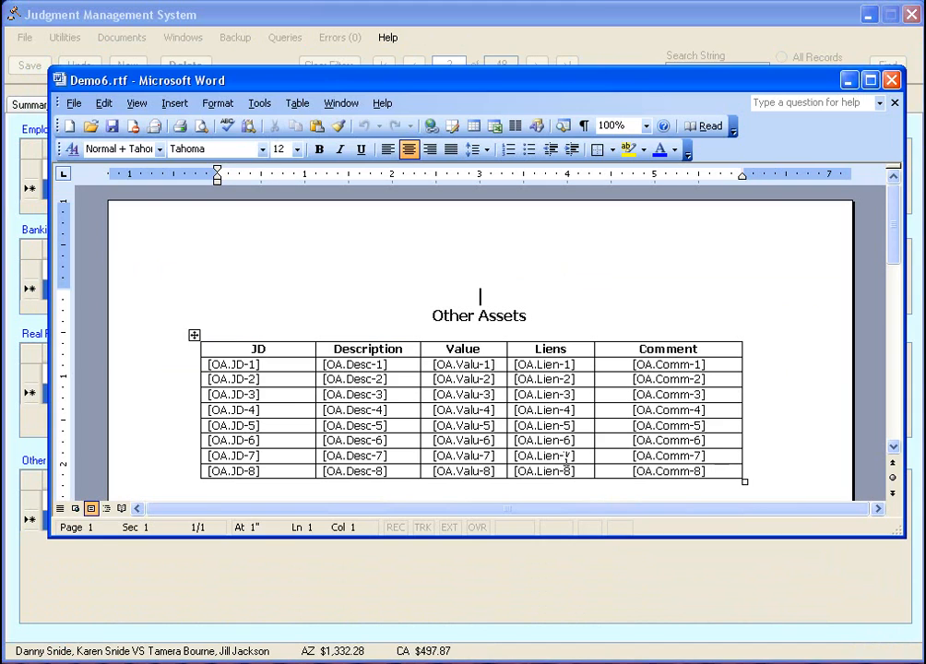
pyautogui.moveTo(404, 84); pyautogui.dragTo(382, 15)
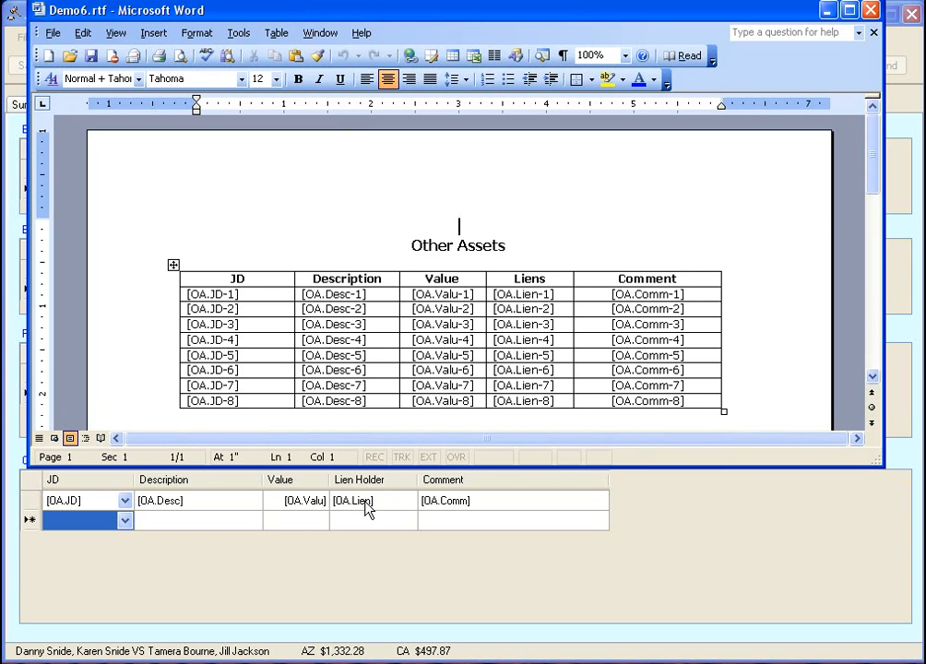
# Compare the numbered merge fields in the rows of Demo6.rtf's Other Assets table with the form's codes and close the document.
pyautogui.click(242, 294)
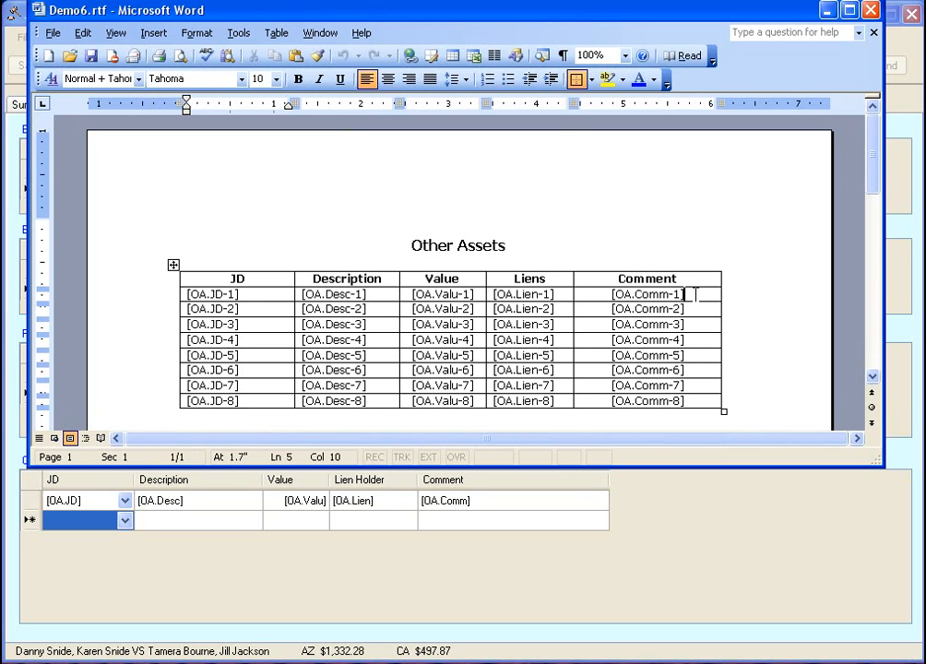
pyautogui.click(255, 324)
pyautogui.click(259, 294)
pyautogui.click(253, 324)
pyautogui.click(256, 343)
pyautogui.click(873, 33)
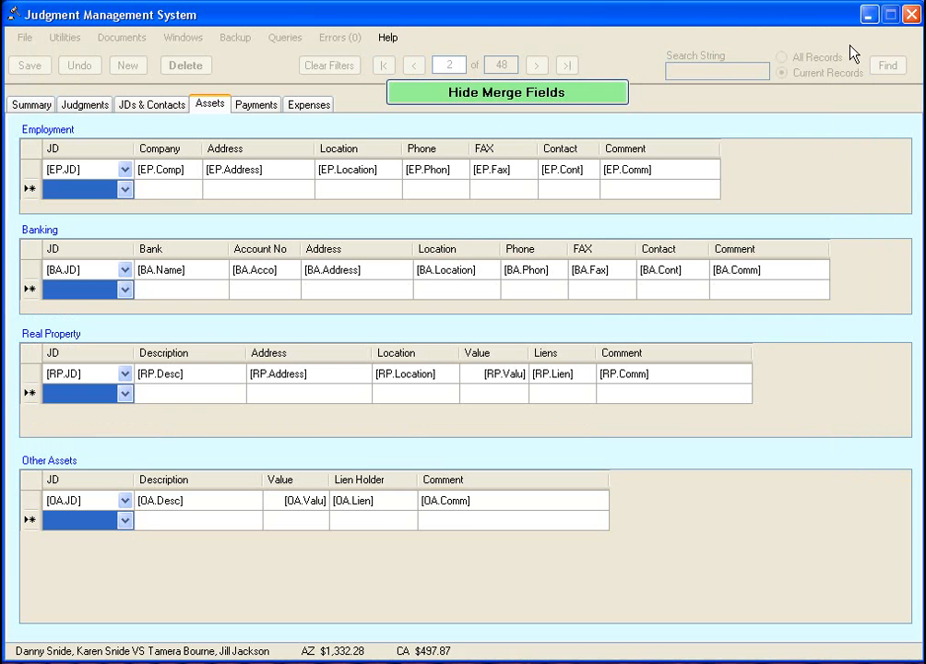
# Hide the merge fields in the form and create a merged document from Demo6.
pyautogui.click(562, 96)
pyautogui.click(120, 40)
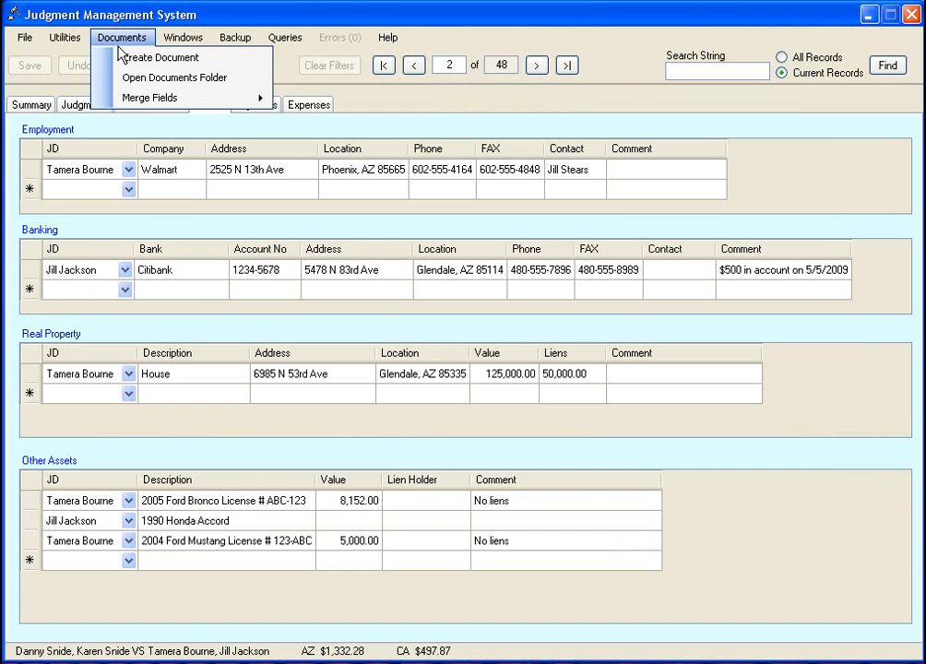
pyautogui.click(125, 57)
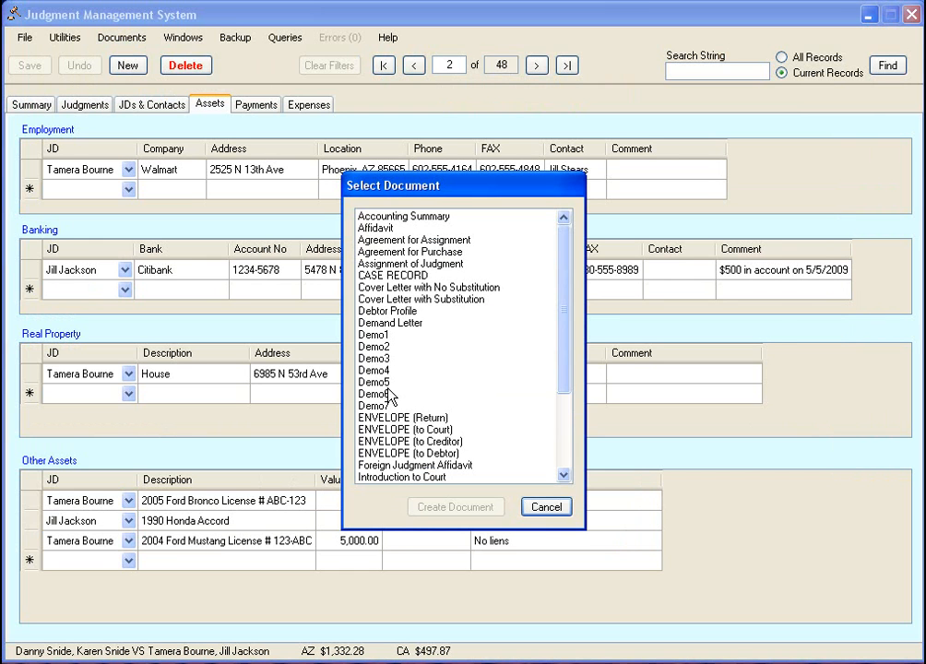
pyautogui.click(417, 393)
pyautogui.click(454, 508)
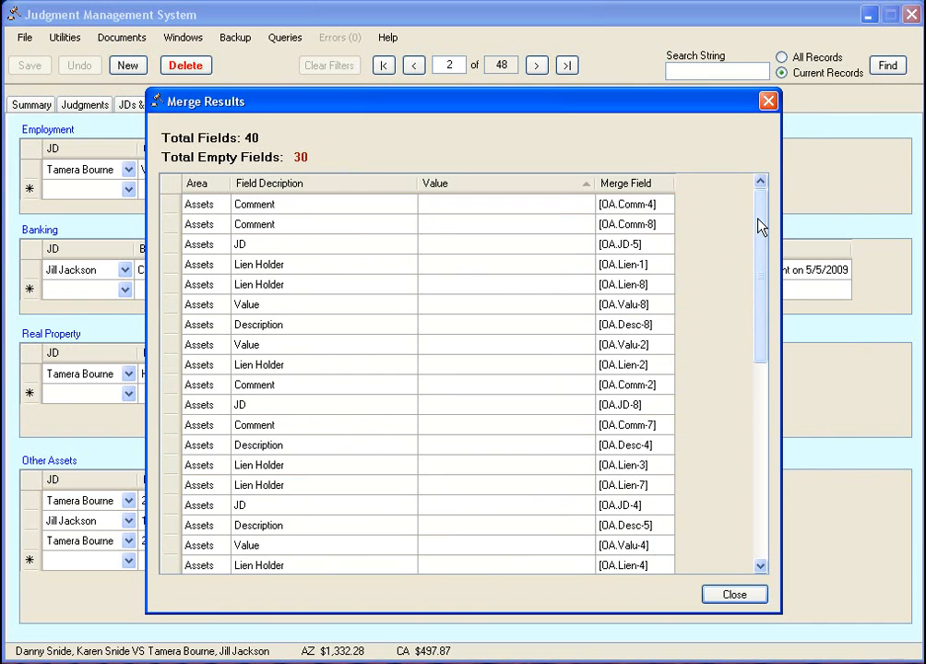
# Review the full merge results list and the merged Other Assets table in Demo6.rtf, closing each one.
pyautogui.moveTo(758, 227); pyautogui.dragTo(763, 438)
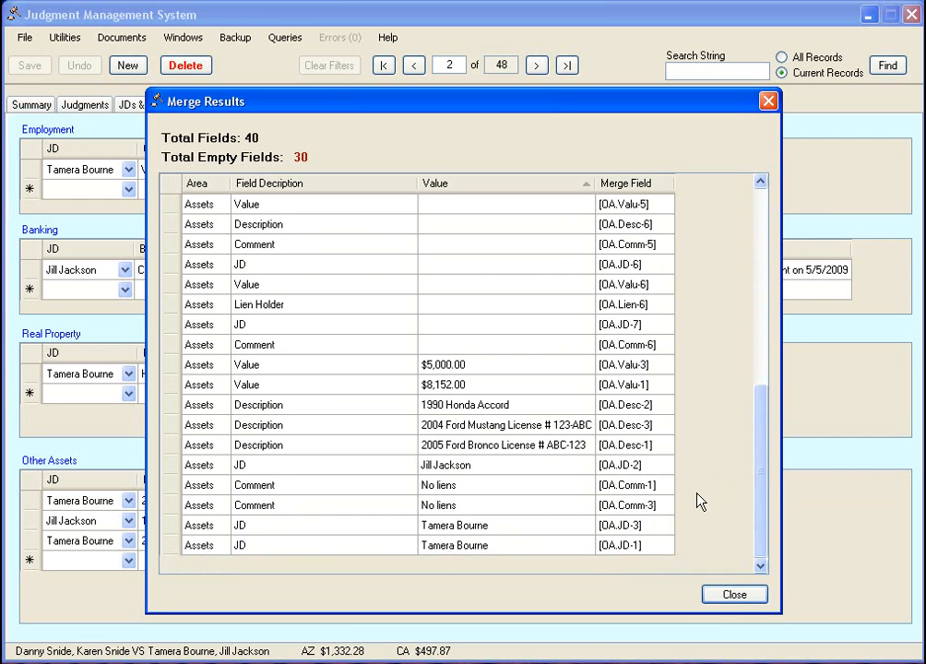
pyautogui.click(734, 595)
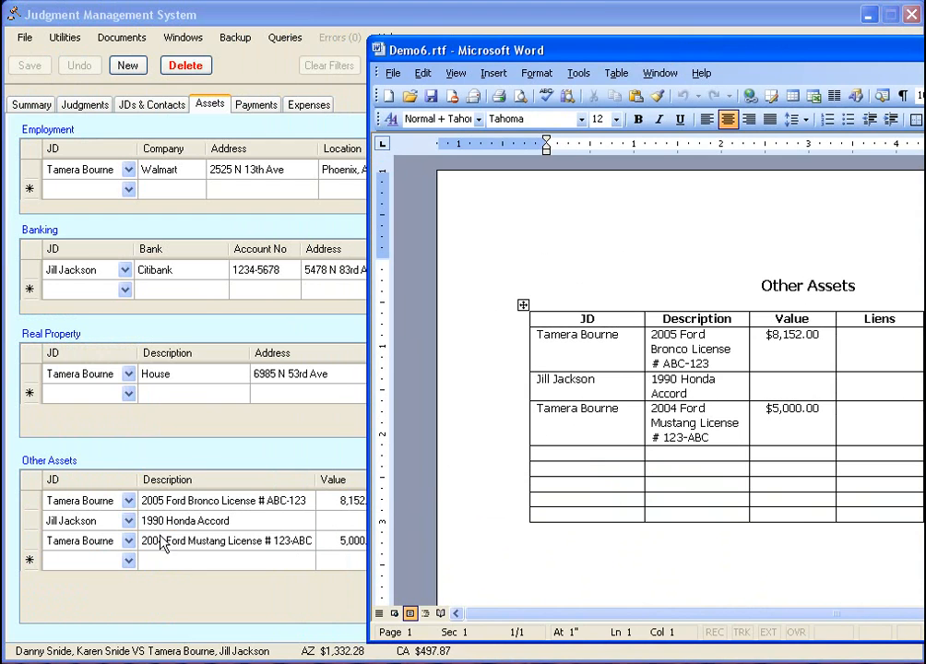
pyautogui.moveTo(609, 59); pyautogui.dragTo(261, 47)
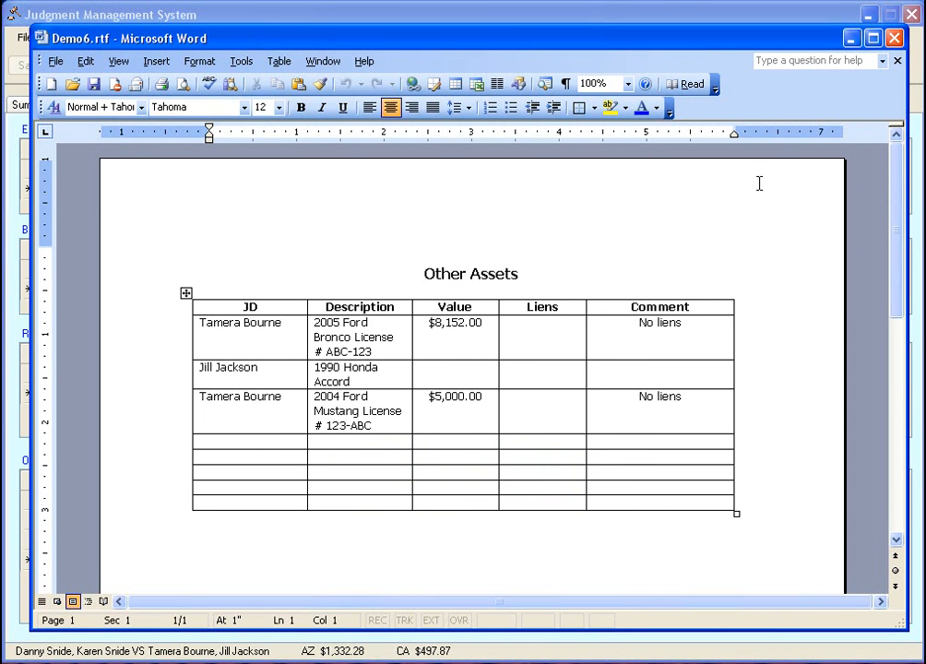
pyautogui.click(894, 39)
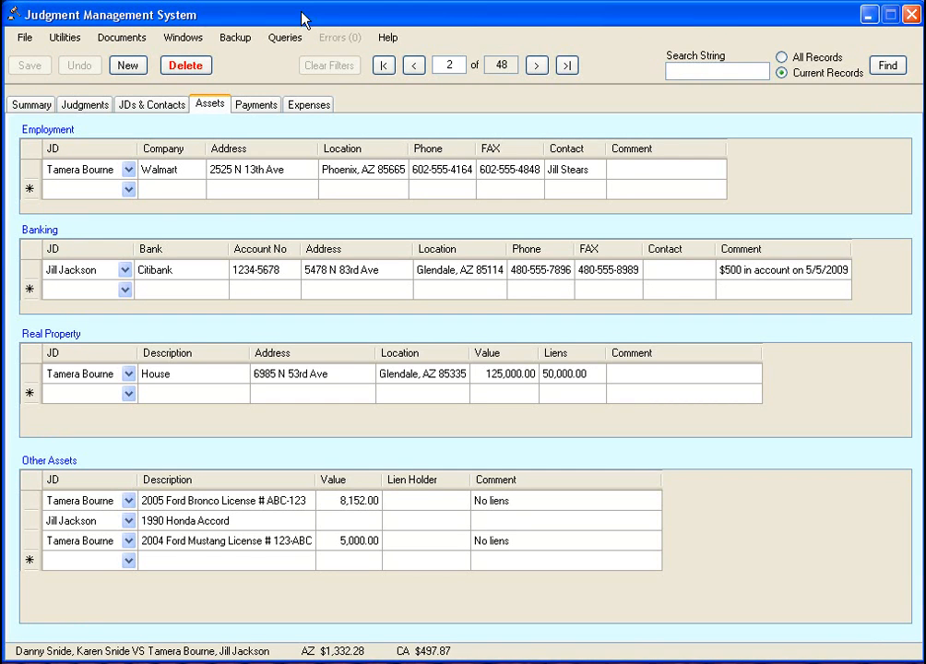
# Open Demo7.rtf from the documents folder, examine its [JD.Name] and numbered asset merge fields, and close the file and folder.
pyautogui.click(133, 41)
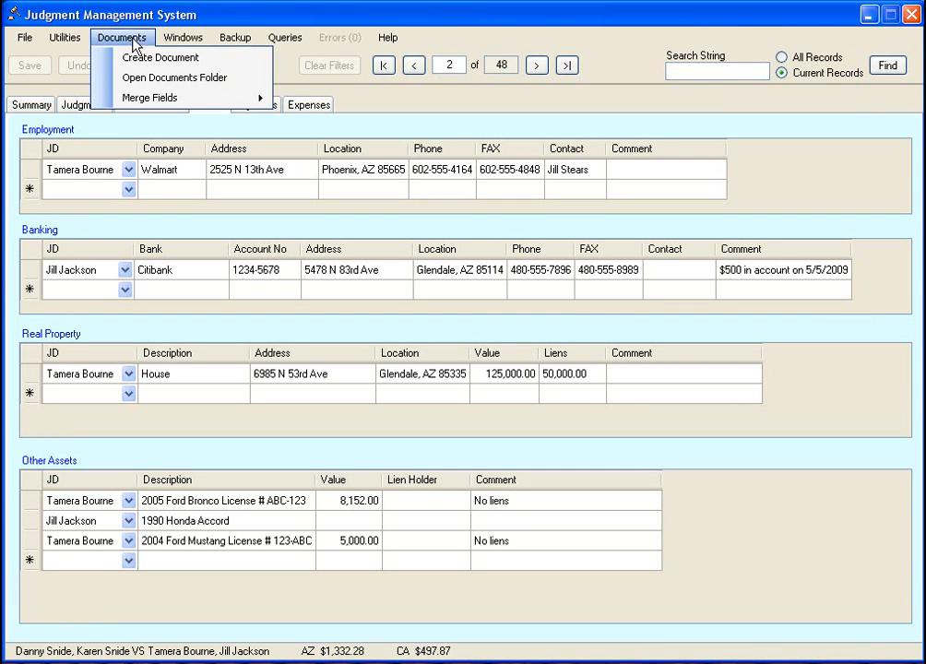
pyautogui.click(137, 77)
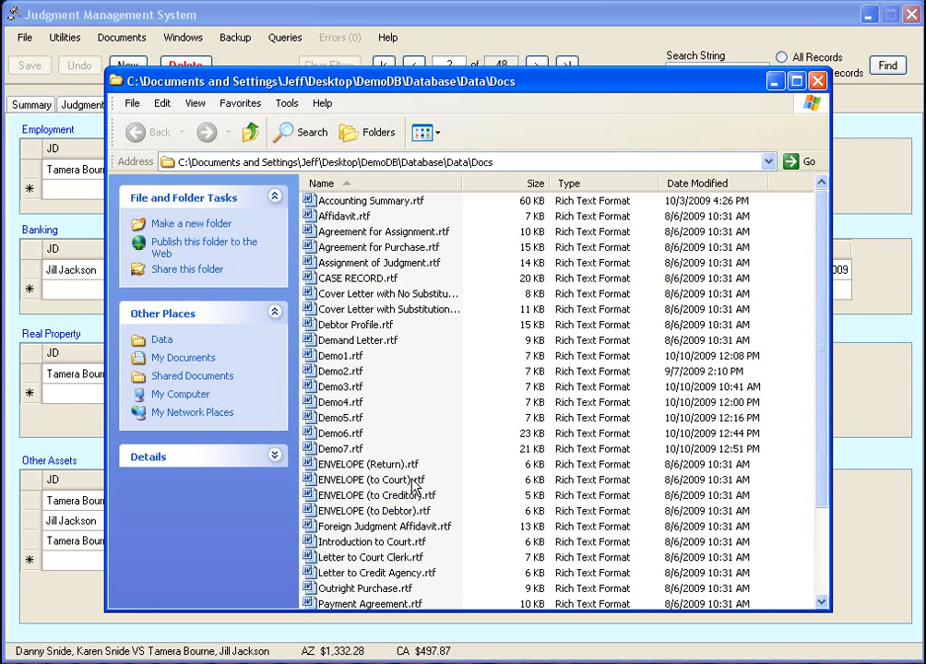
pyautogui.doubleClick(341, 448)
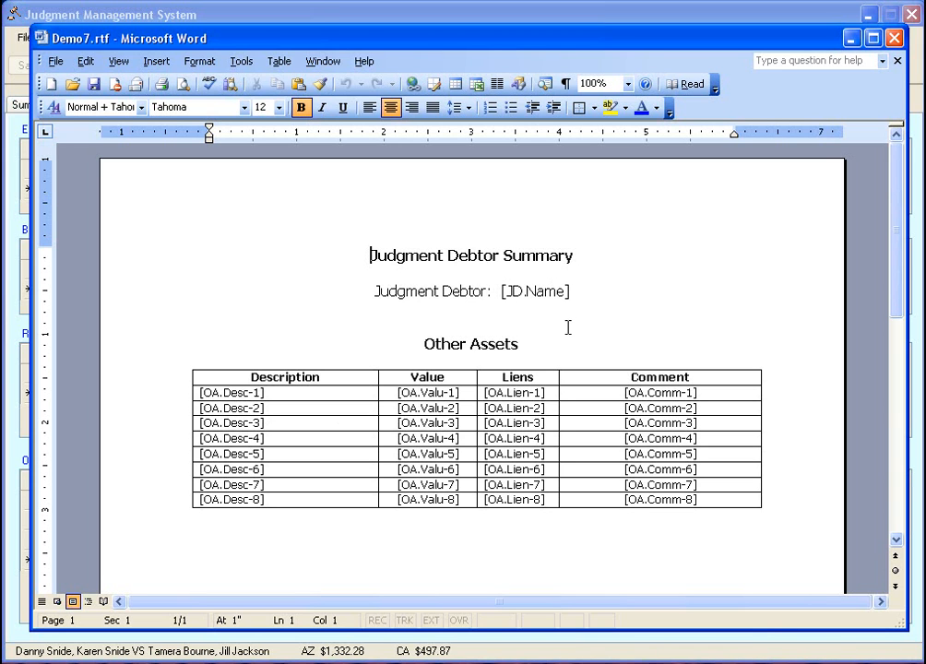
pyautogui.click(894, 37)
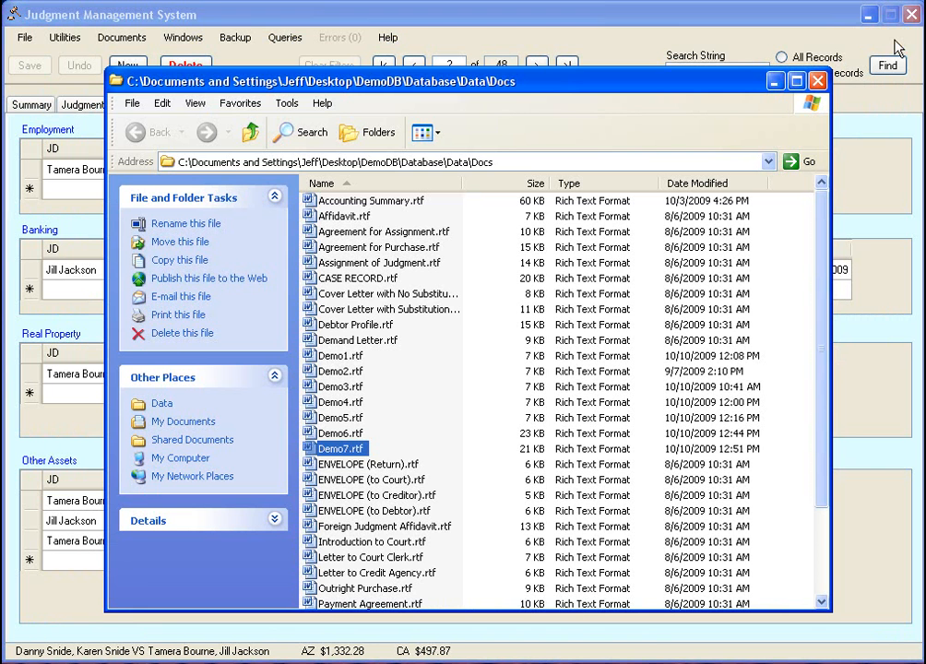
pyautogui.click(817, 81)
# Create a merged document from Demo7 for judgment debtor JD #1 and dismiss the merge results.
pyautogui.click(119, 38)
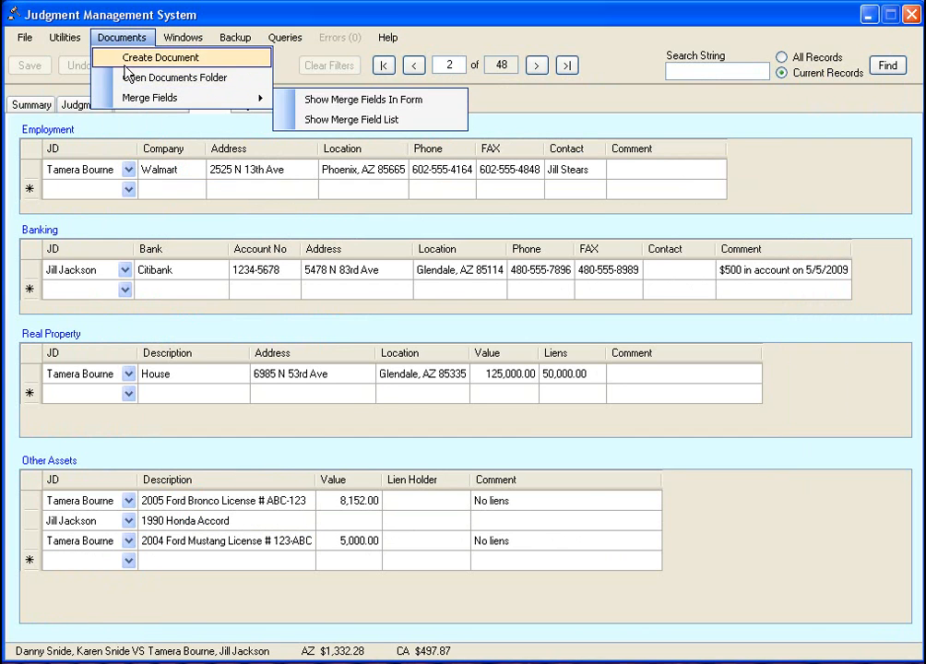
pyautogui.click(126, 63)
pyautogui.click(465, 406)
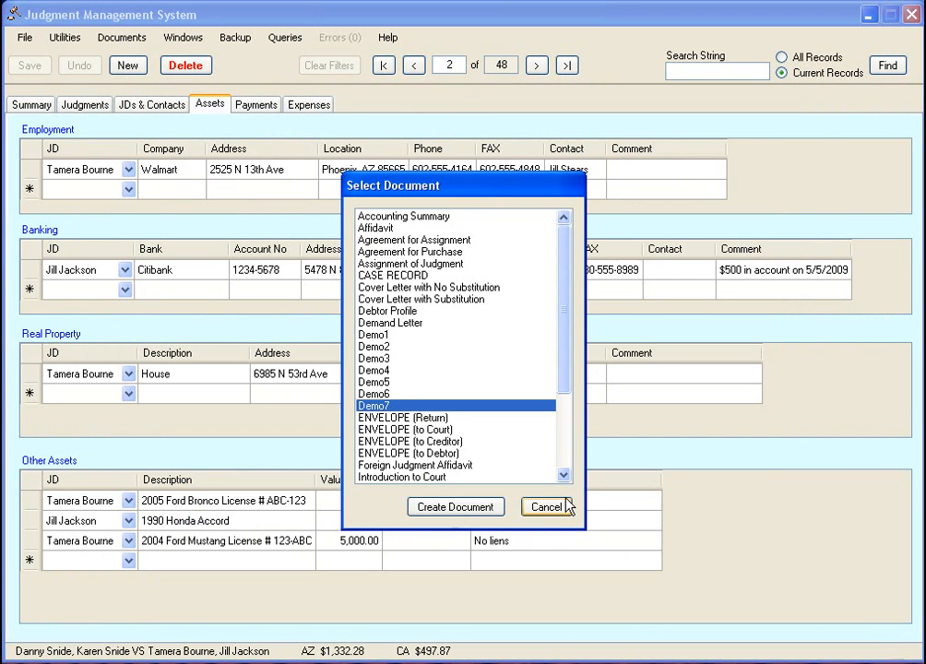
pyautogui.click(456, 508)
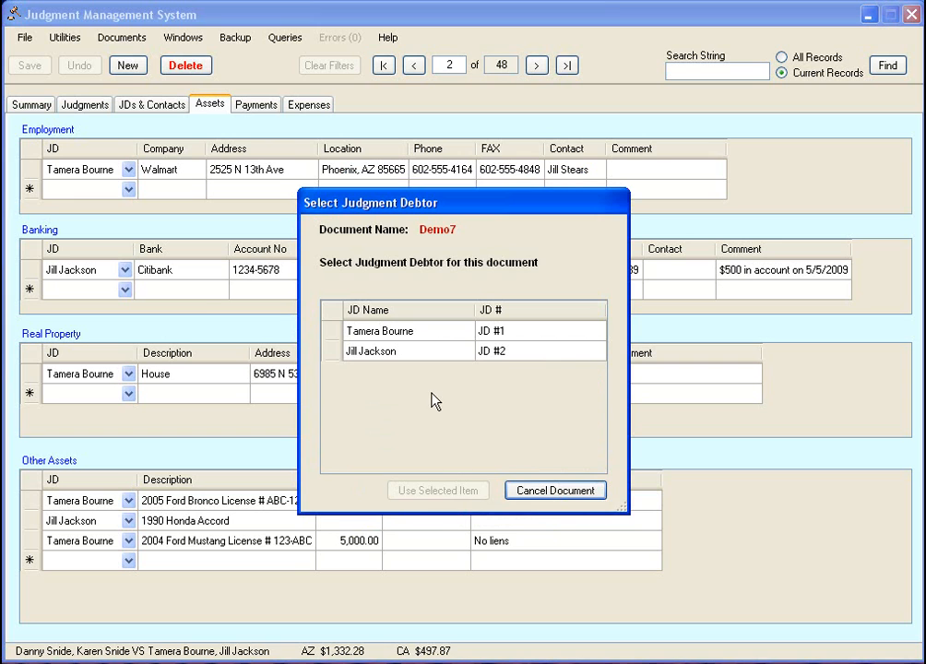
pyautogui.click(390, 339)
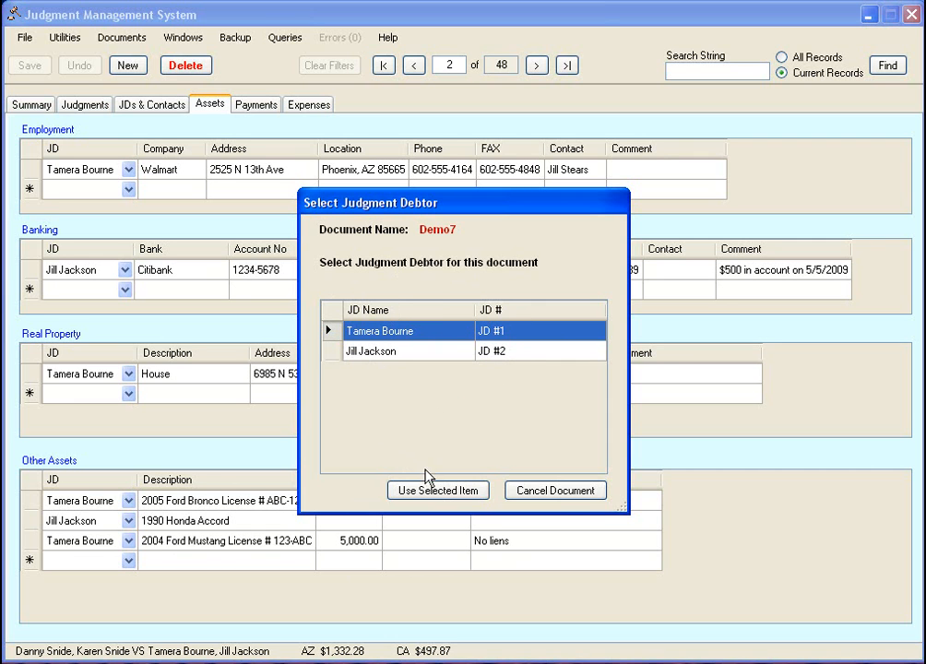
pyautogui.click(440, 491)
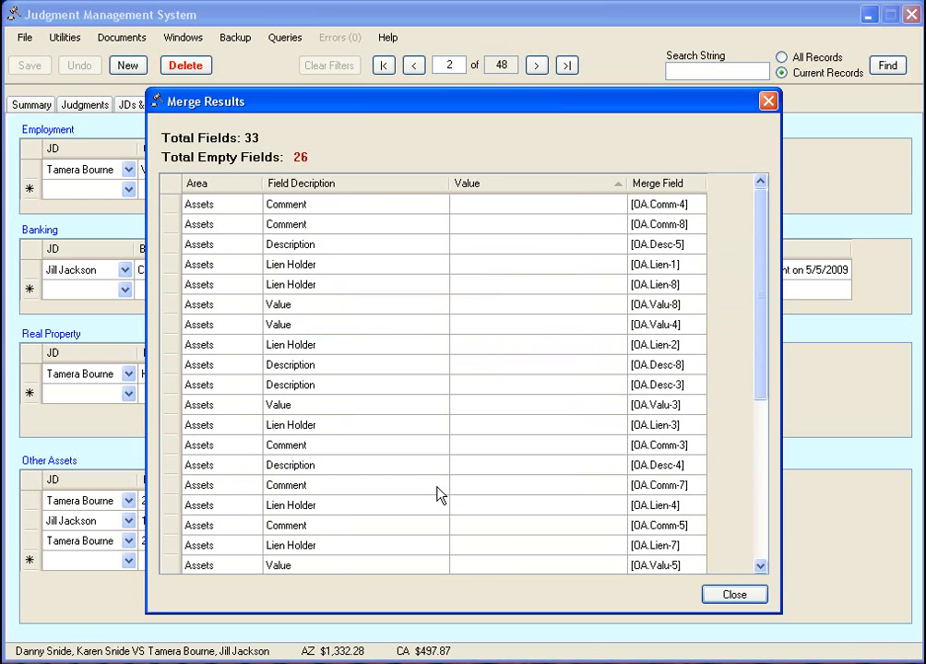
pyautogui.click(735, 595)
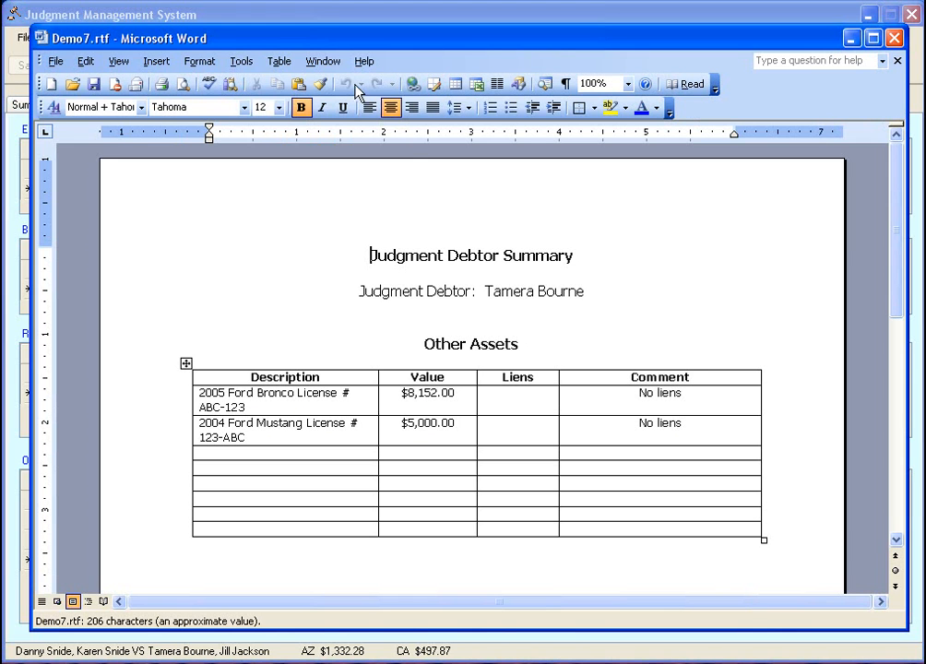
# Compare the merged Other Assets table in Demo7.rtf with the form's Other Assets rows and their debtor choices, and close the document.
pyautogui.moveTo(331, 41); pyautogui.dragTo(471, 121)
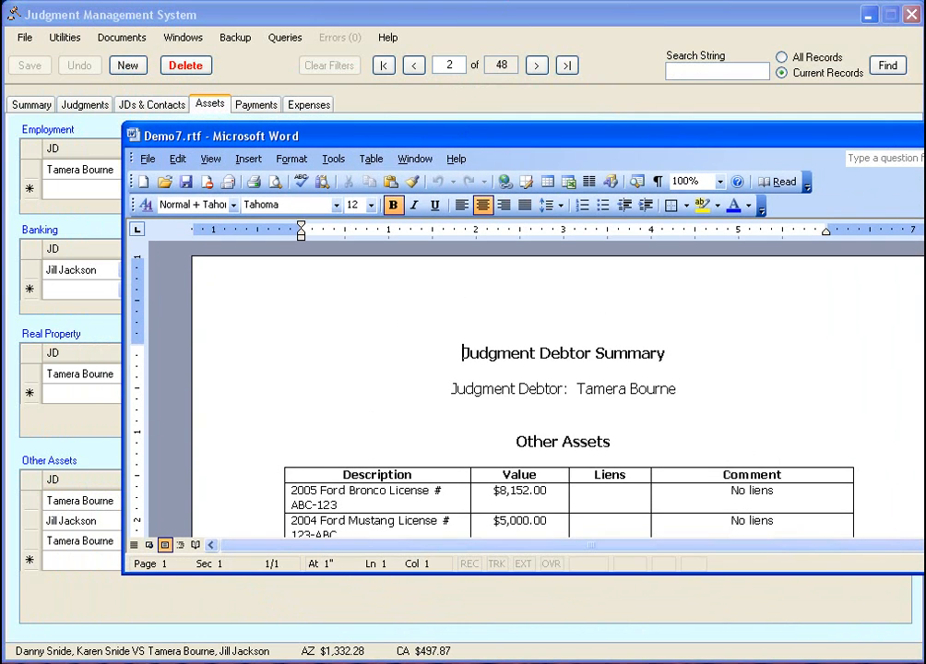
pyautogui.scroll(-2, 913, 270)
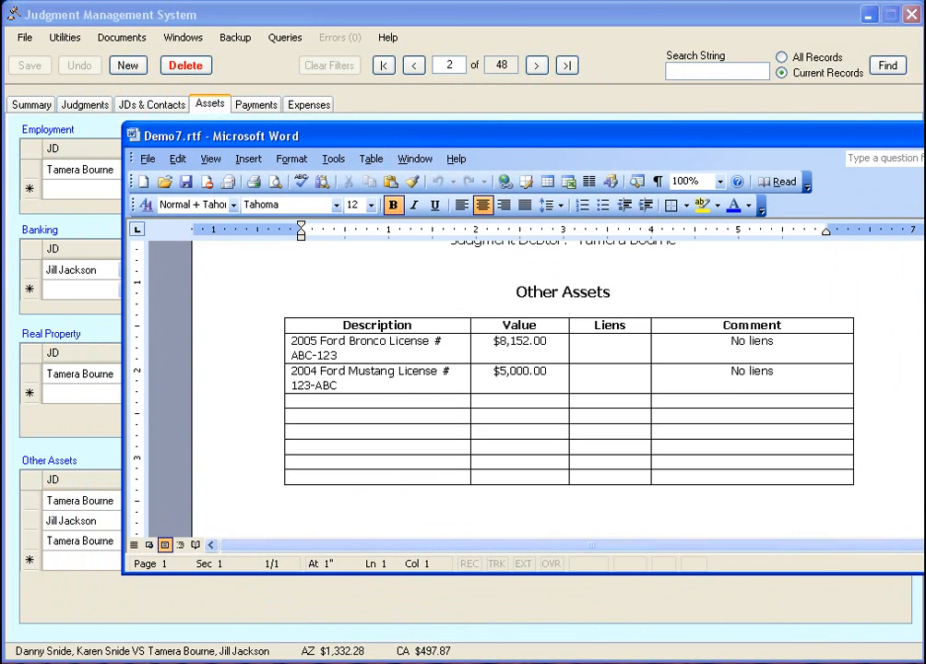
pyautogui.moveTo(623, 138); pyautogui.dragTo(529, 42)
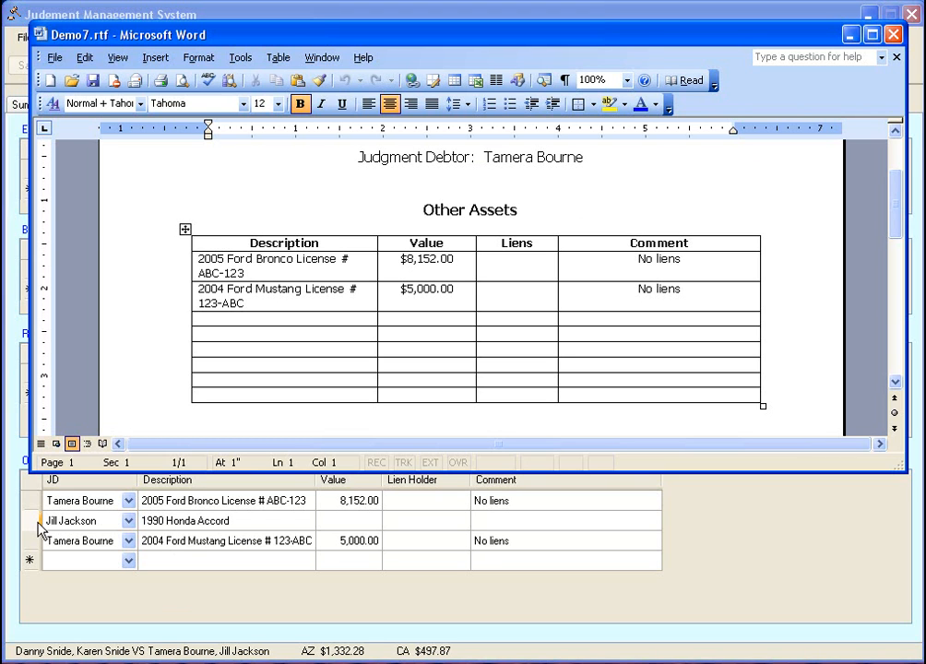
pyautogui.click(129, 542)
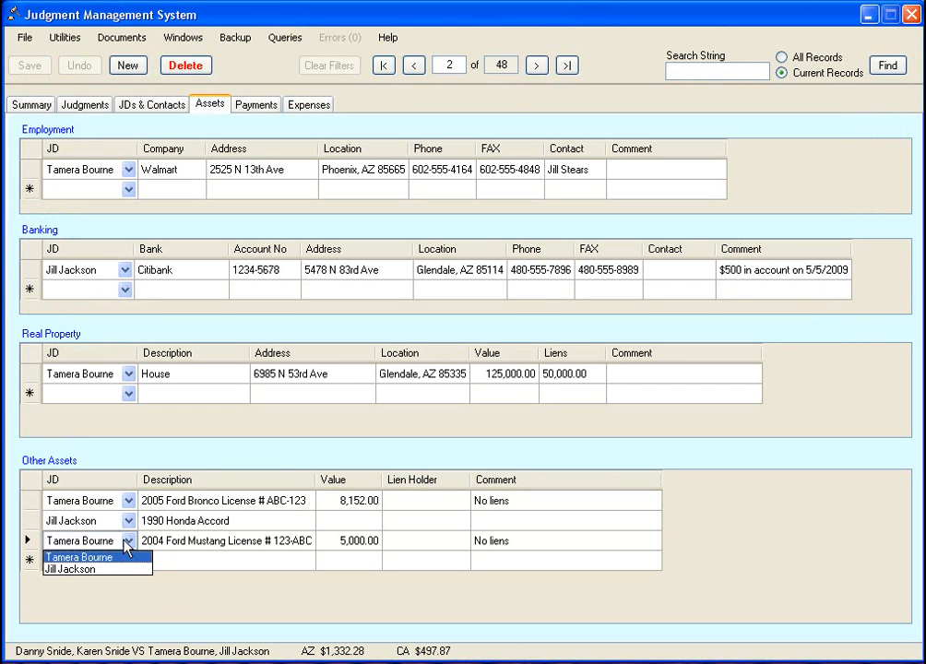
pyautogui.click(128, 543)
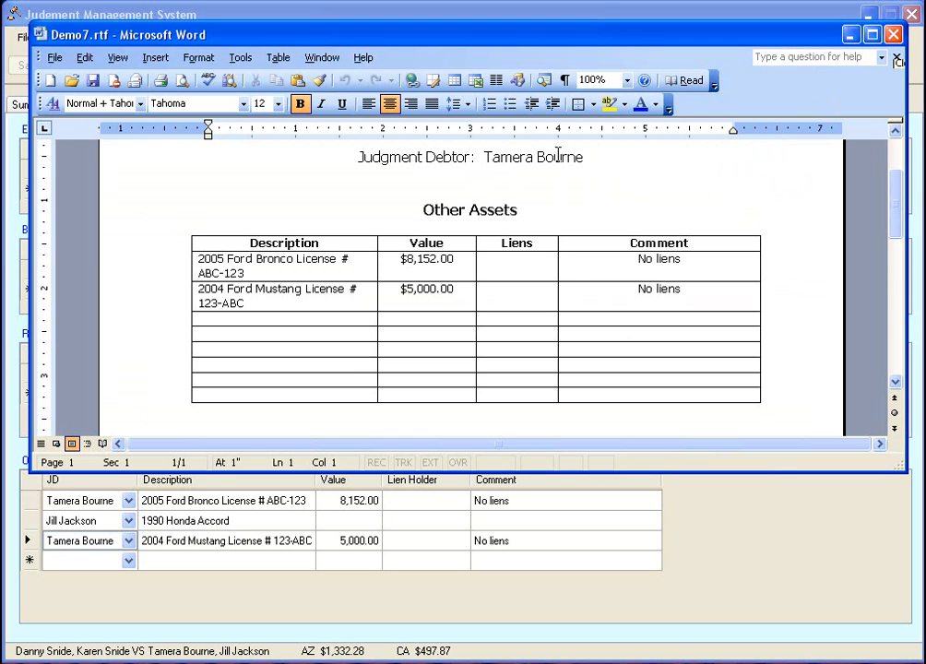
pyautogui.click(893, 34)
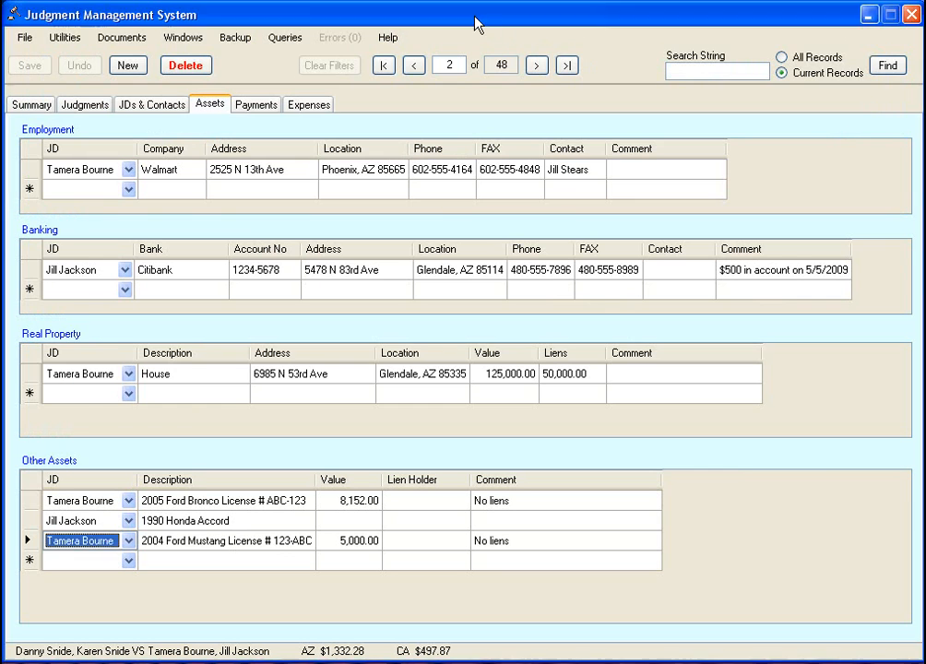